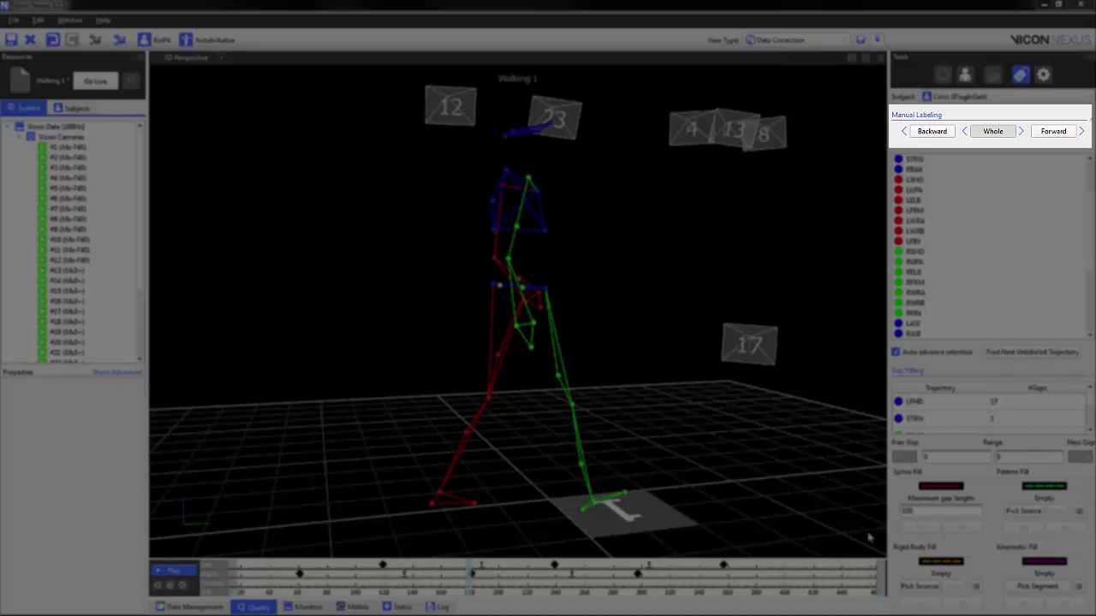
Step: Switch the manual labeling range to Backward, to Forward, and back to Whole
{"action": "left_click", "coordinate": [935, 131]}
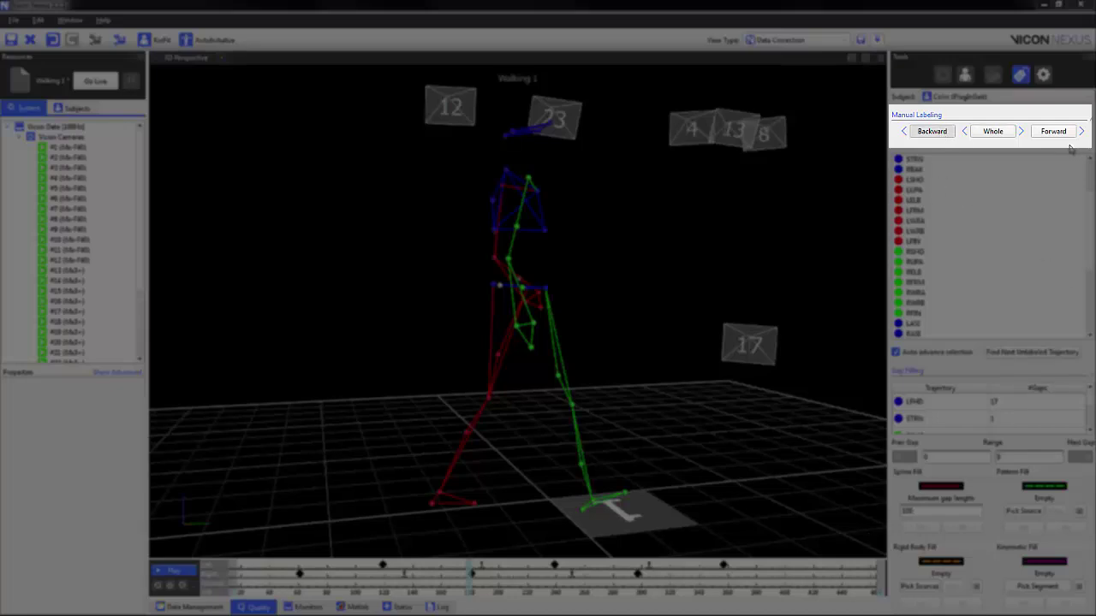
{"action": "left_click", "coordinate": [1060, 134]}
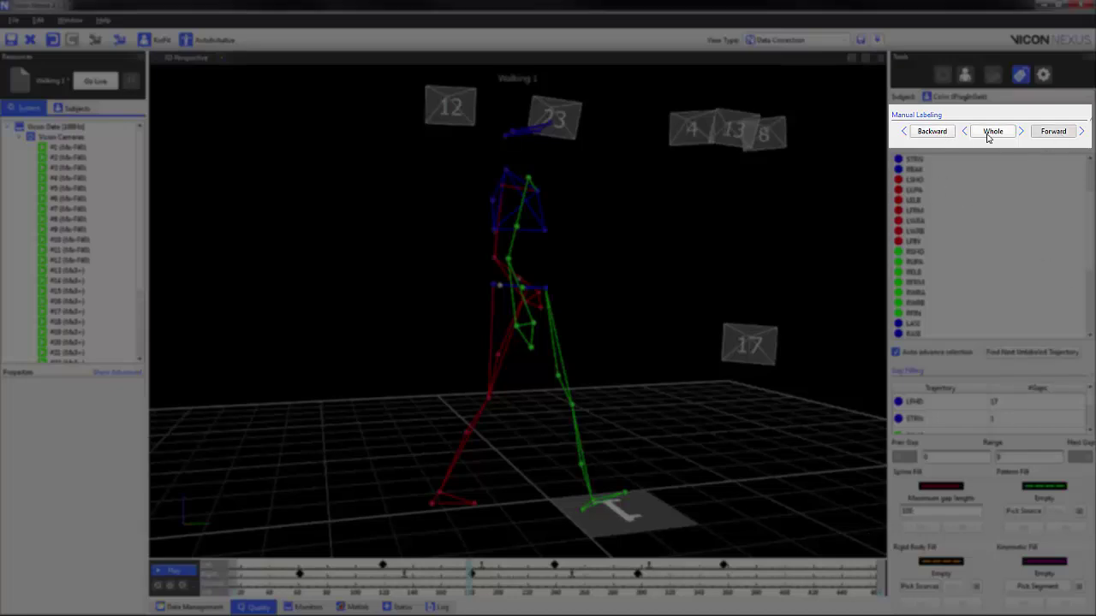
{"action": "left_click", "coordinate": [991, 133]}
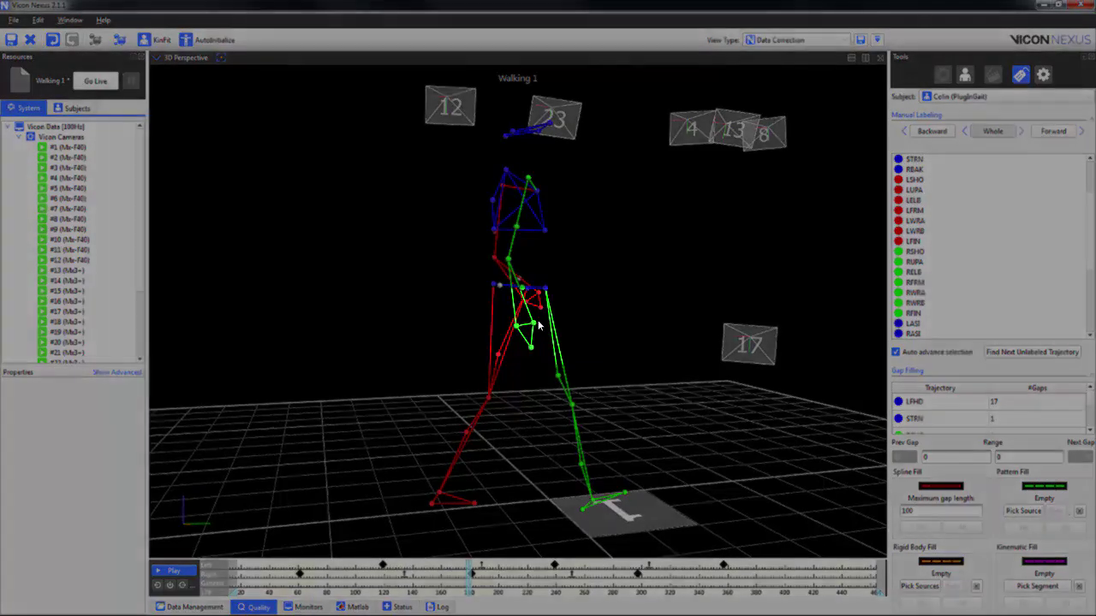
Step: Select the right wrist marker, set manual labeling to Forward, and advance to frame 180 where its trajectory swaps
{"action": "left_click", "coordinate": [534, 323]}
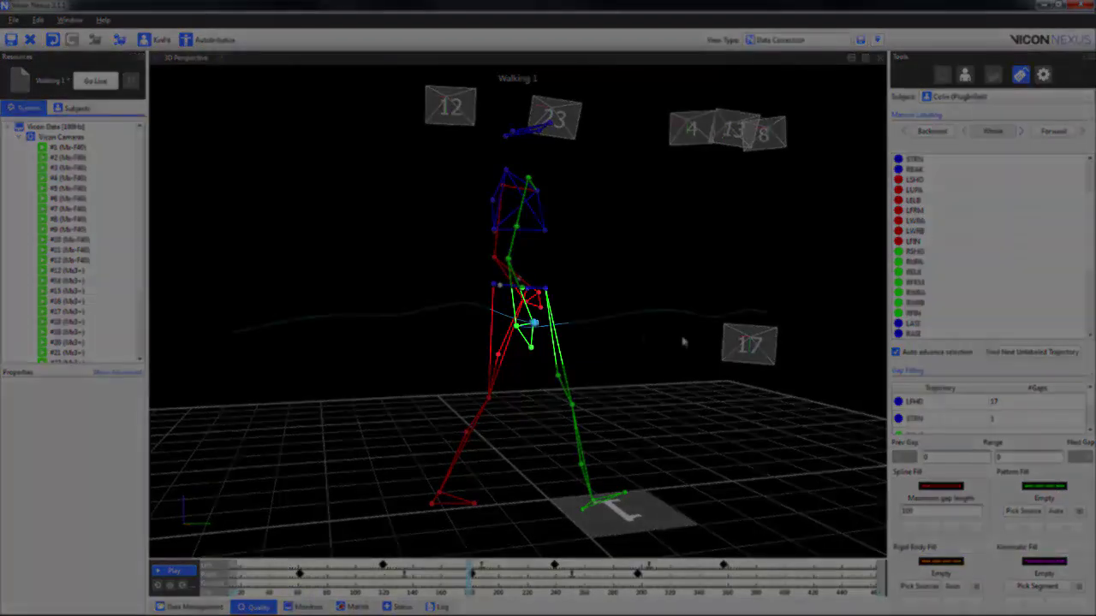
{"action": "key", "text": "Right"}
{"action": "key", "text": "Right"}
{"action": "key", "text": "Right"}
{"action": "key", "text": "Right"}
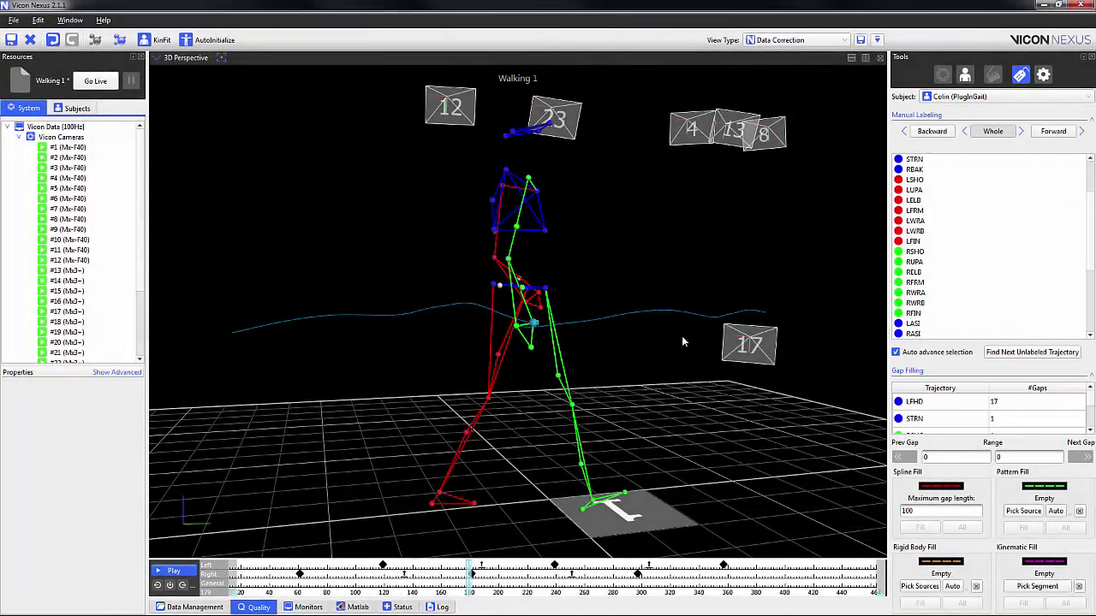
{"action": "left_click", "coordinate": [1054, 131]}
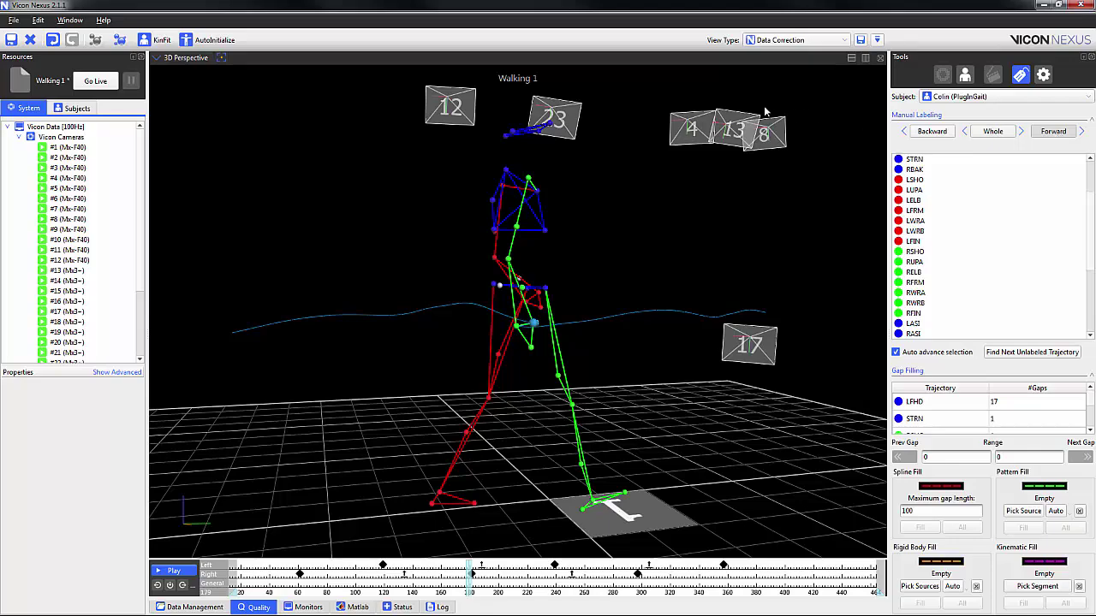
{"action": "key", "text": "Right"}
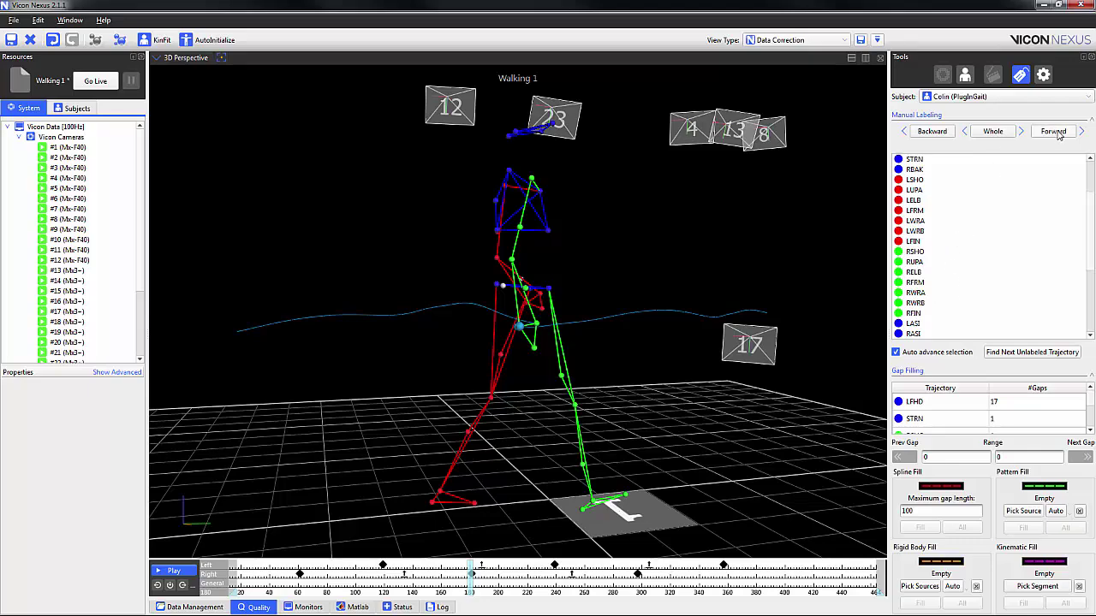
Step: Relabel the two swapped right wrist markers as RWRA and RWRB, and check RWRA's trajectory
{"action": "left_click", "coordinate": [924, 294]}
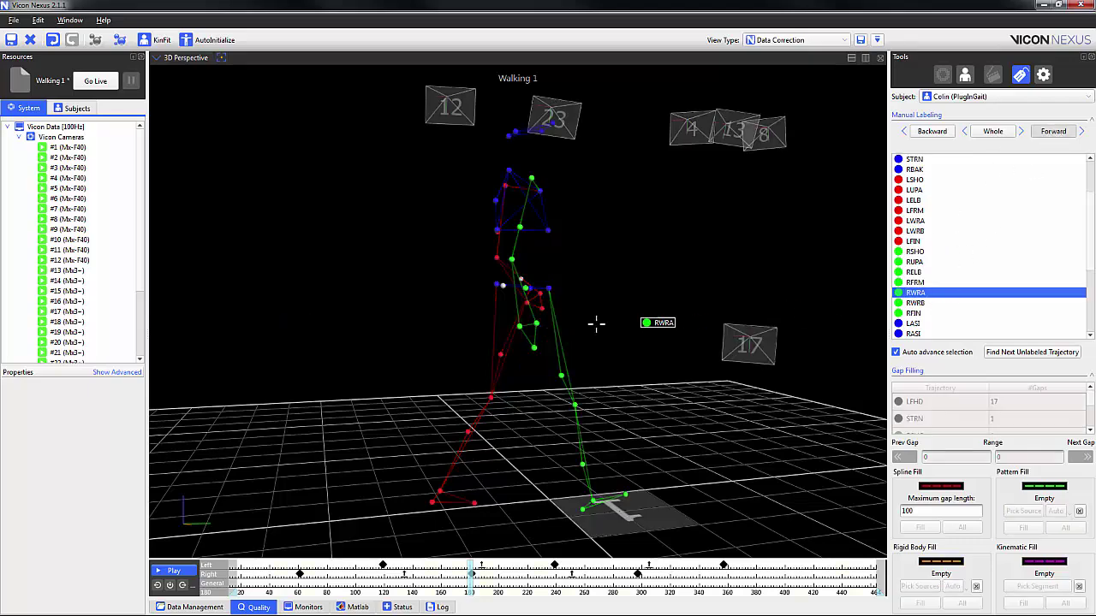
{"action": "left_click", "coordinate": [536, 324]}
{"action": "left_click", "coordinate": [519, 326]}
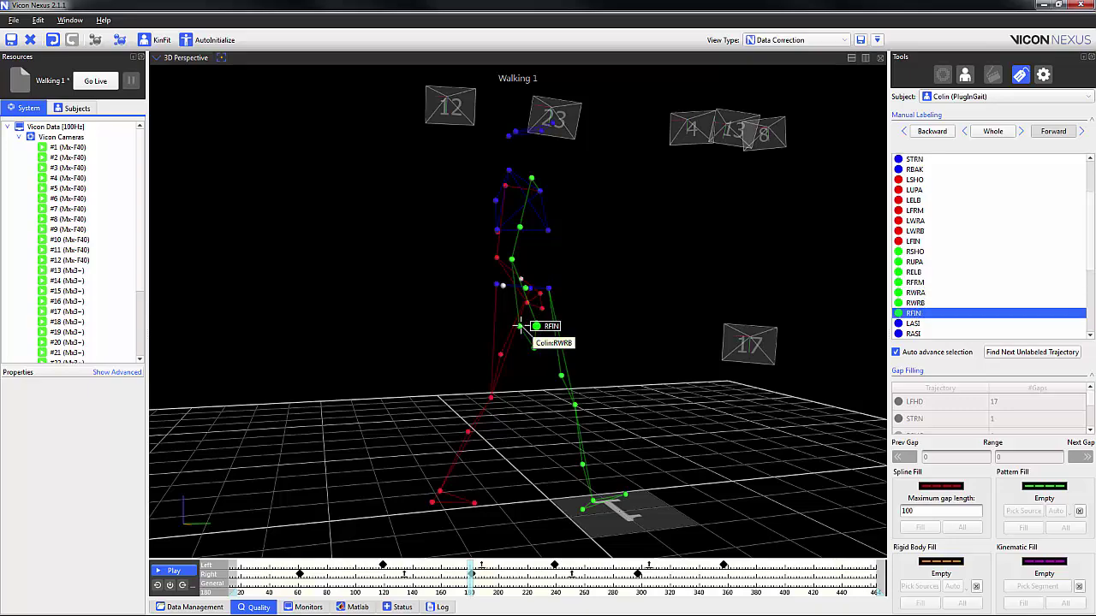
{"action": "key", "text": "Escape"}
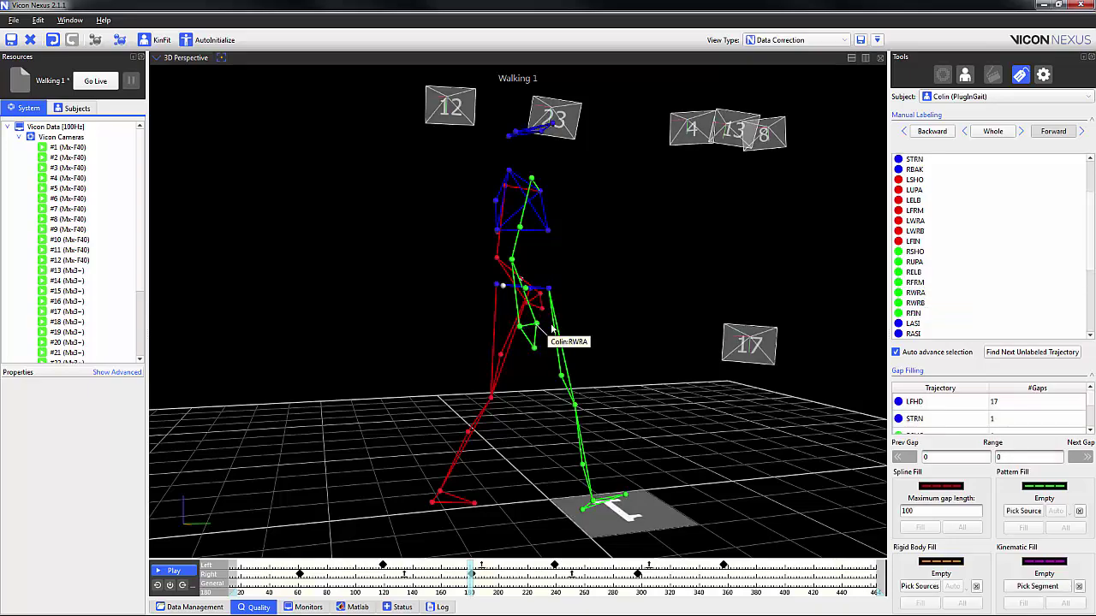
{"action": "left_click", "coordinate": [536, 323]}
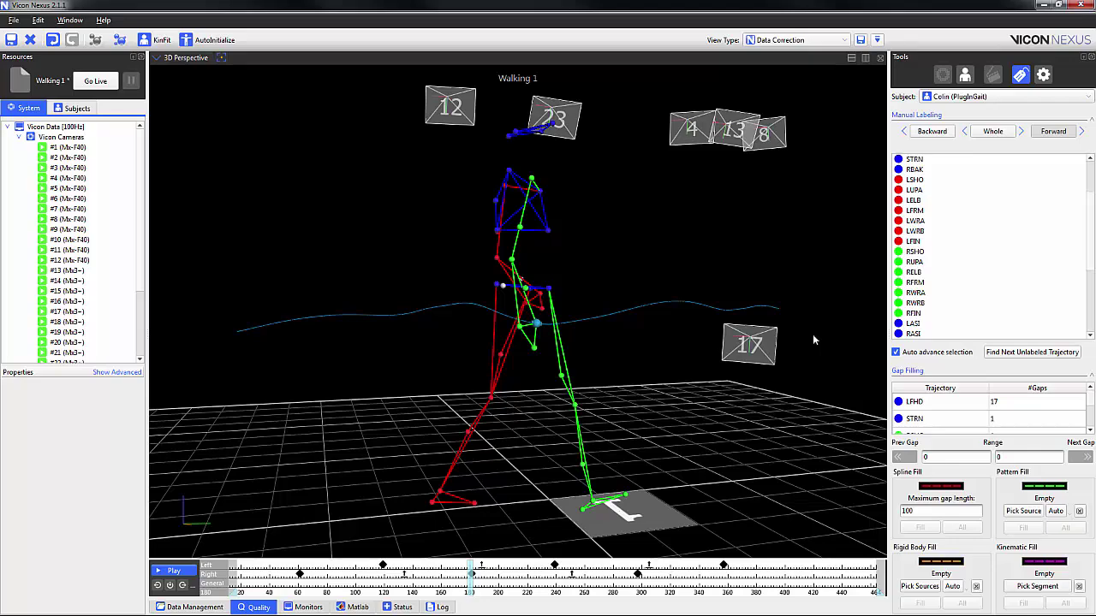
{"action": "left_click", "coordinate": [720, 267]}
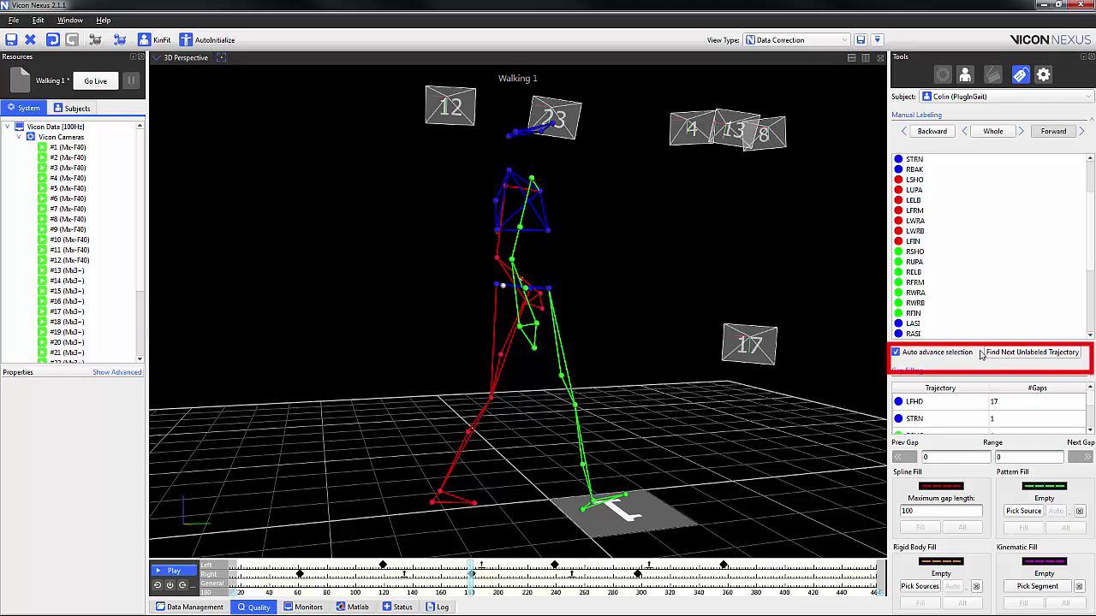
Step: Find the next unlabeled trajectory and label the left forearm marker as LFRM
{"action": "left_click", "coordinate": [1040, 354]}
{"action": "left_click", "coordinate": [1040, 354]}
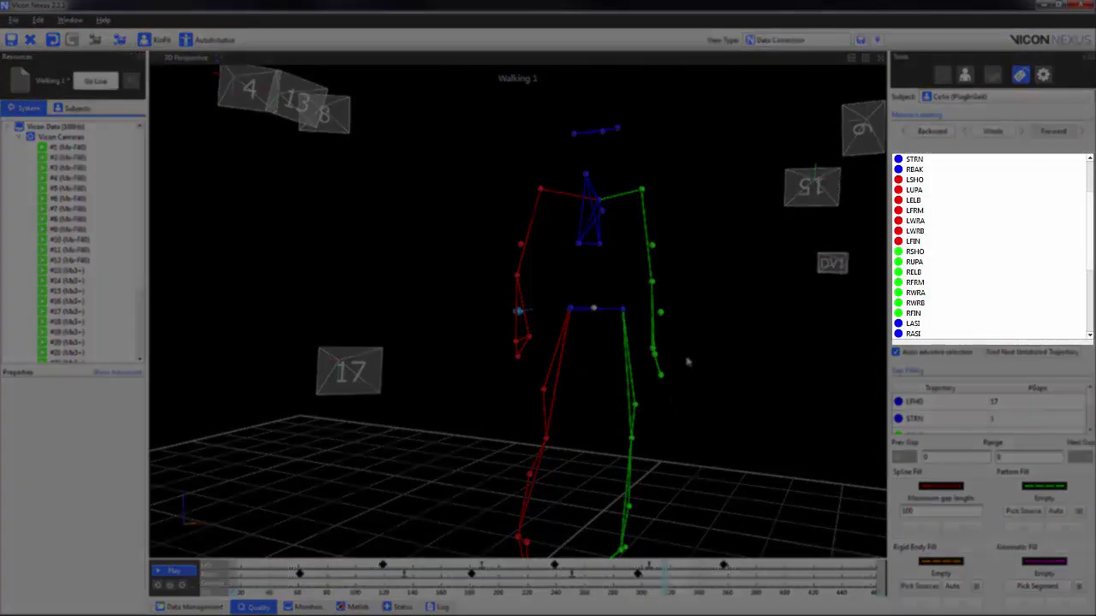
{"action": "left_click", "coordinate": [930, 210]}
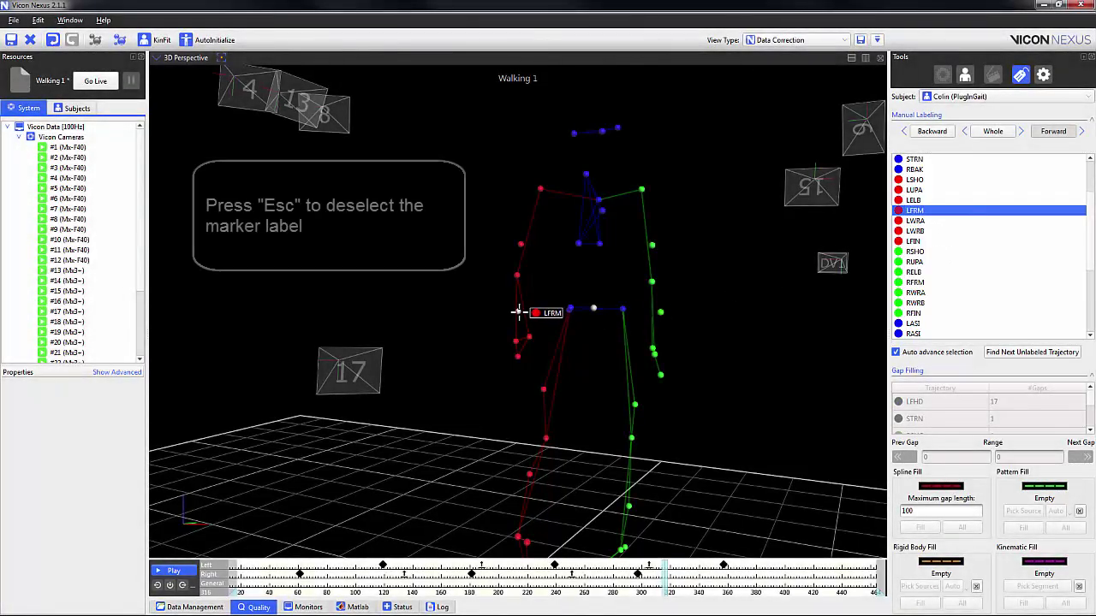
{"action": "left_click", "coordinate": [517, 313]}
{"action": "key", "text": "Escape"}
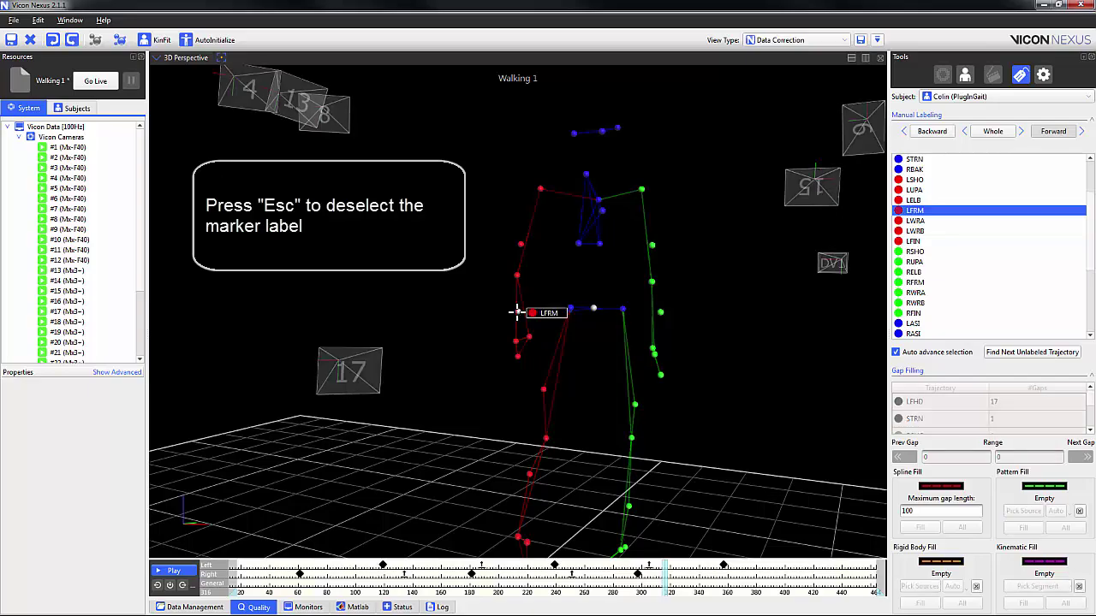
{"action": "key", "text": "Escape"}
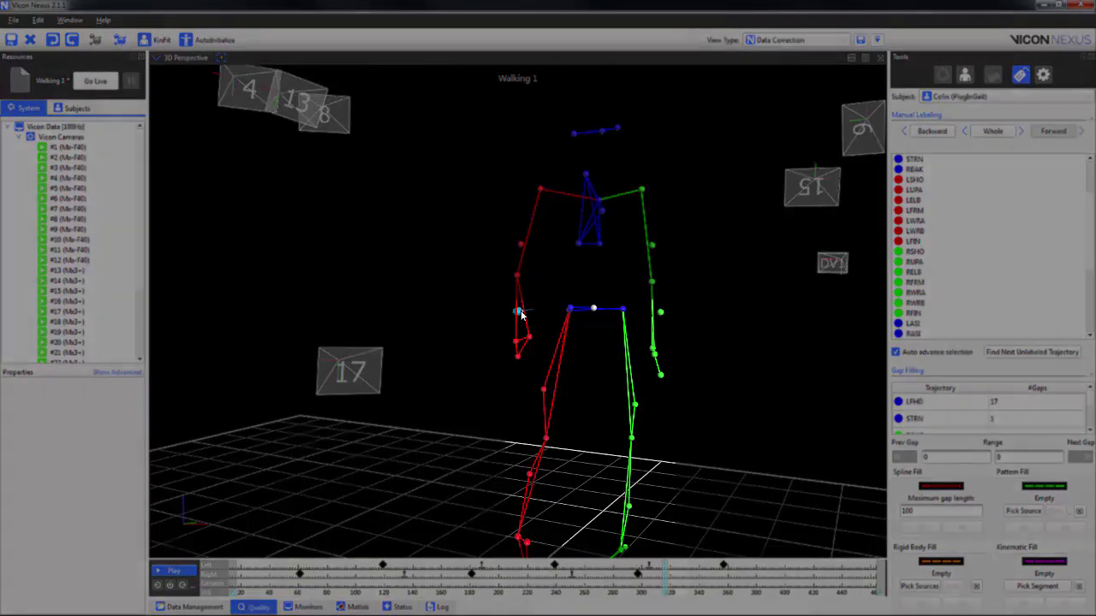
{"action": "right_click", "coordinate": [517, 312]}
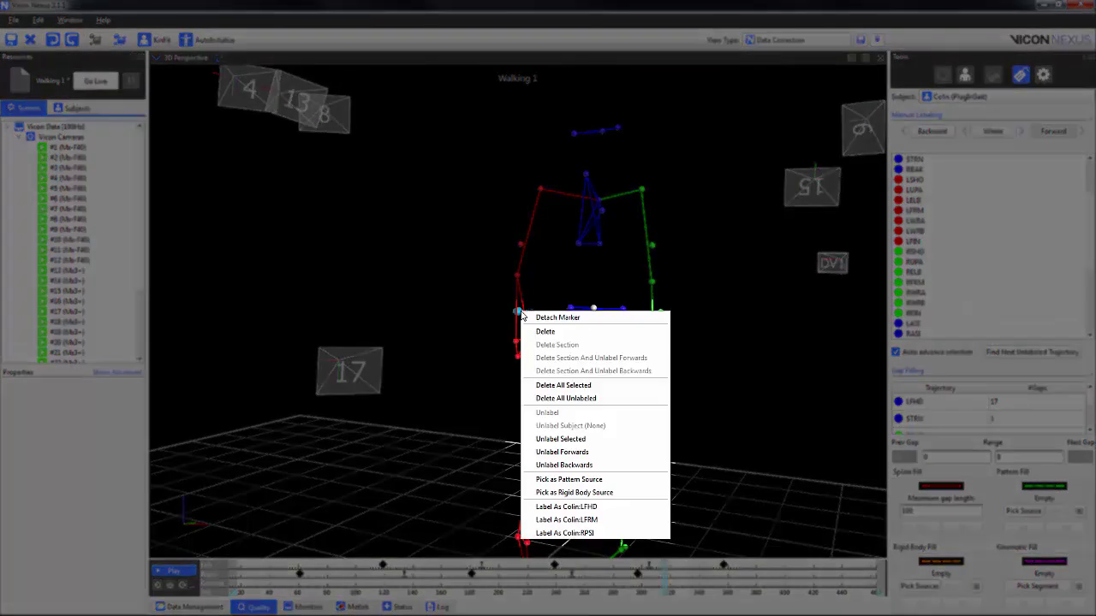
{"action": "left_click", "coordinate": [617, 519]}
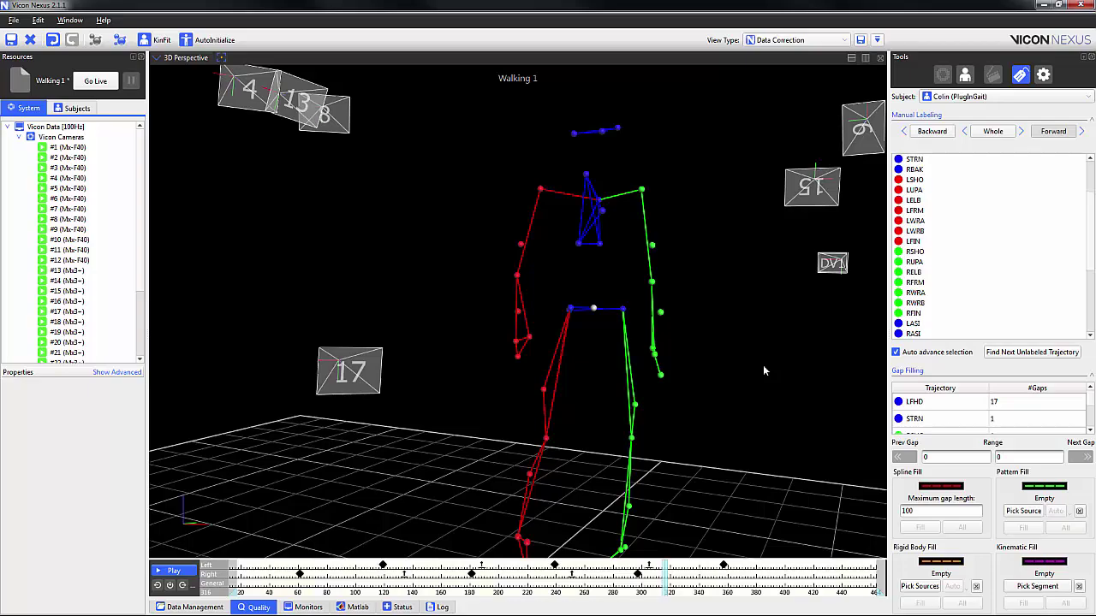
Step: Show the label names of all markers in the 3D view, and hide them again
{"action": "mouse_move", "coordinate": [518, 316]}
{"action": "key", "text": "l"}
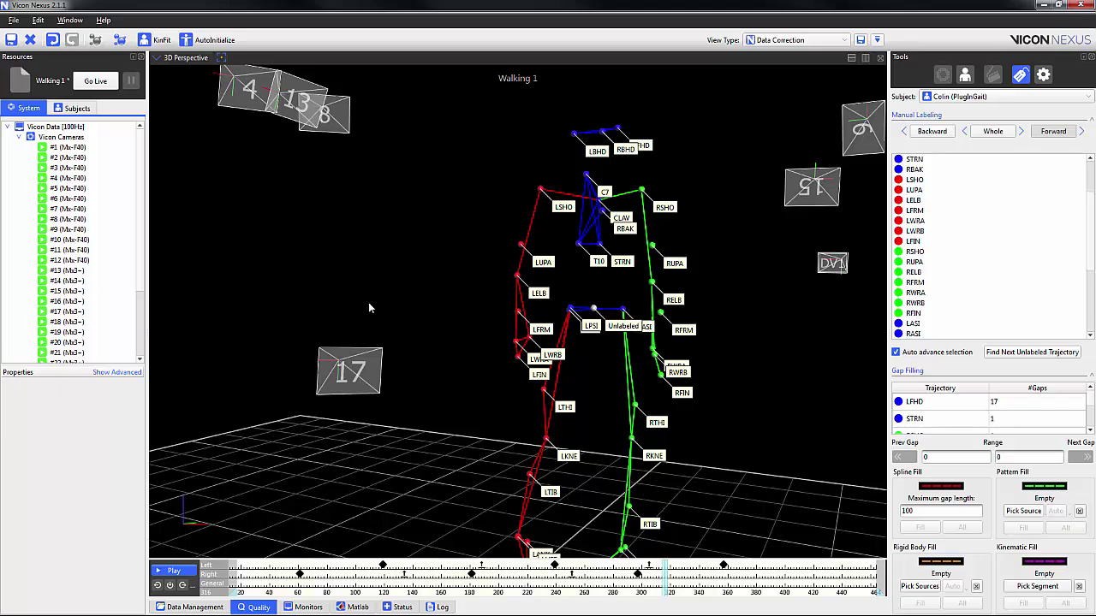
{"action": "key", "text": "l"}
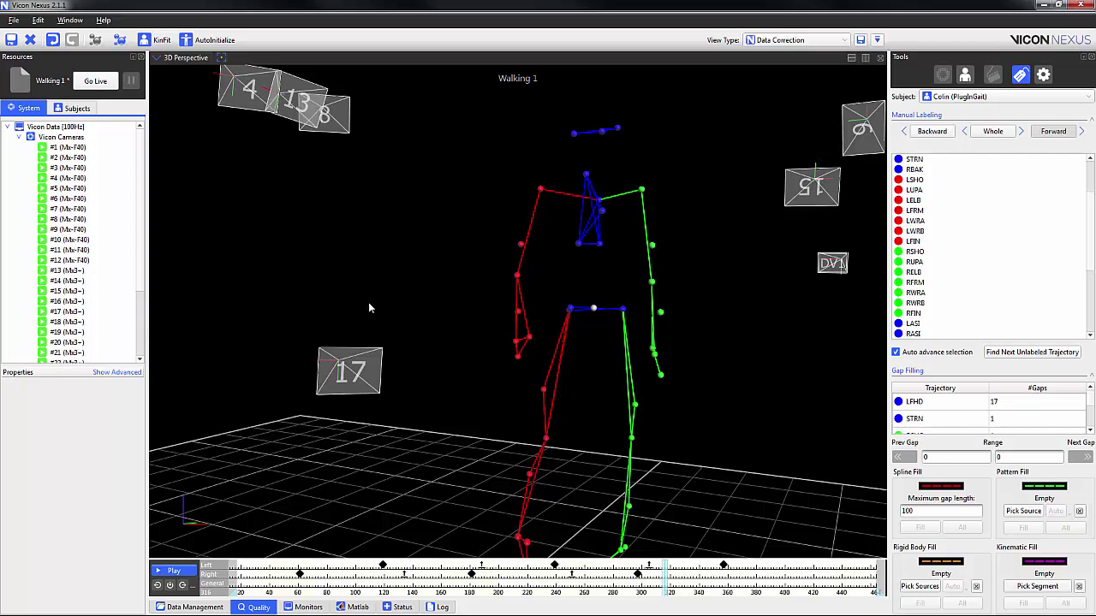
Step: Display the trajectories of two pelvis markers and both thigh markers together, and clear the selection
{"action": "left_click", "coordinate": [570, 307]}
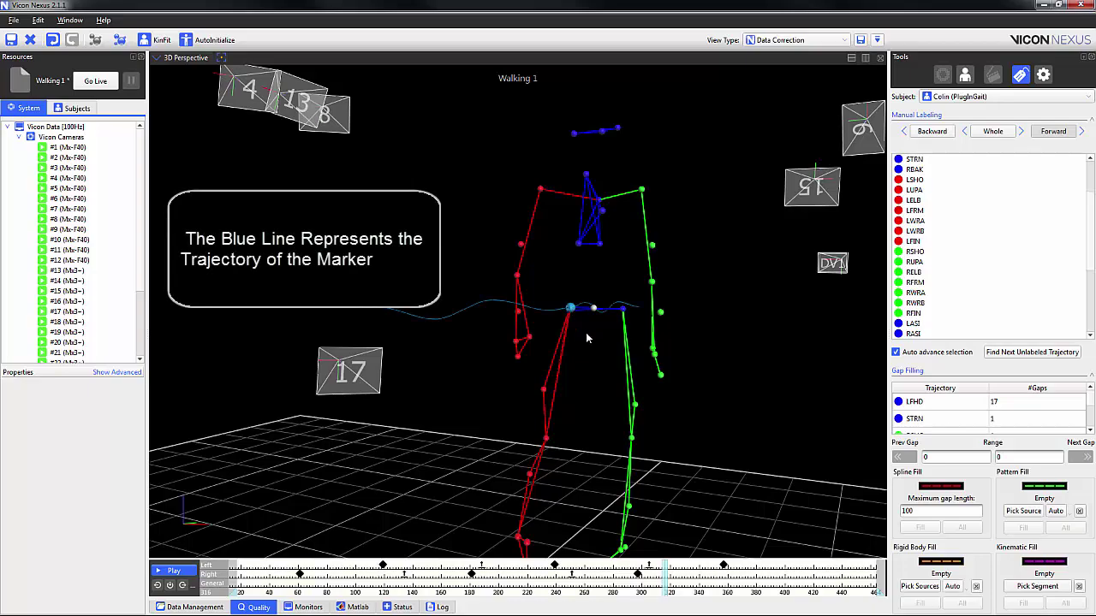
{"action": "left_click", "coordinate": [623, 308], "text": "ctrl"}
{"action": "left_click", "coordinate": [544, 391], "text": "ctrl"}
{"action": "left_click", "coordinate": [634, 404], "text": "ctrl"}
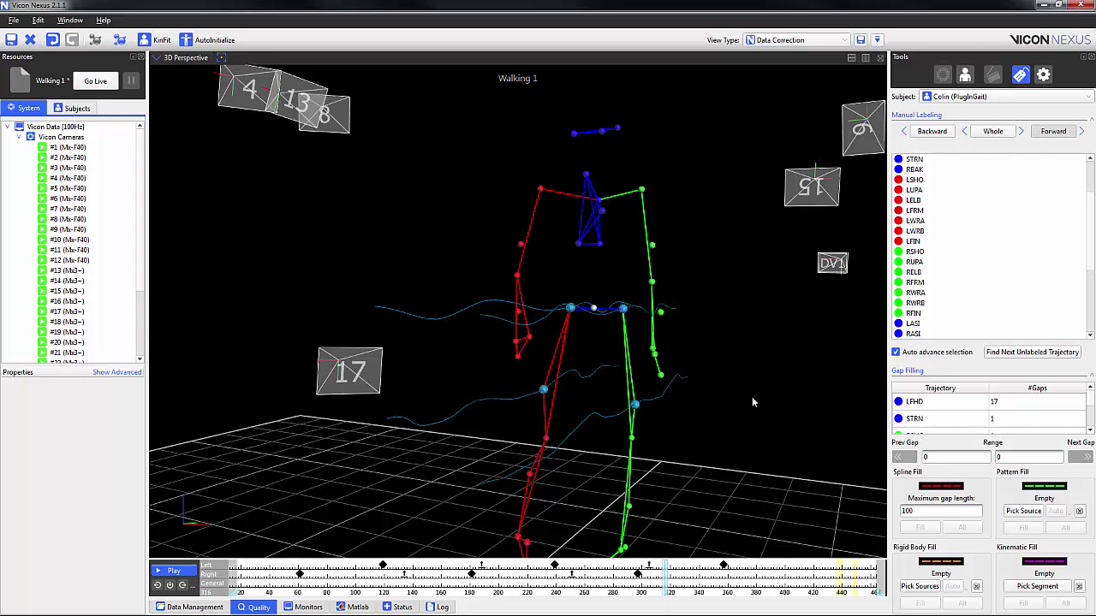
{"action": "left_click", "coordinate": [752, 398]}
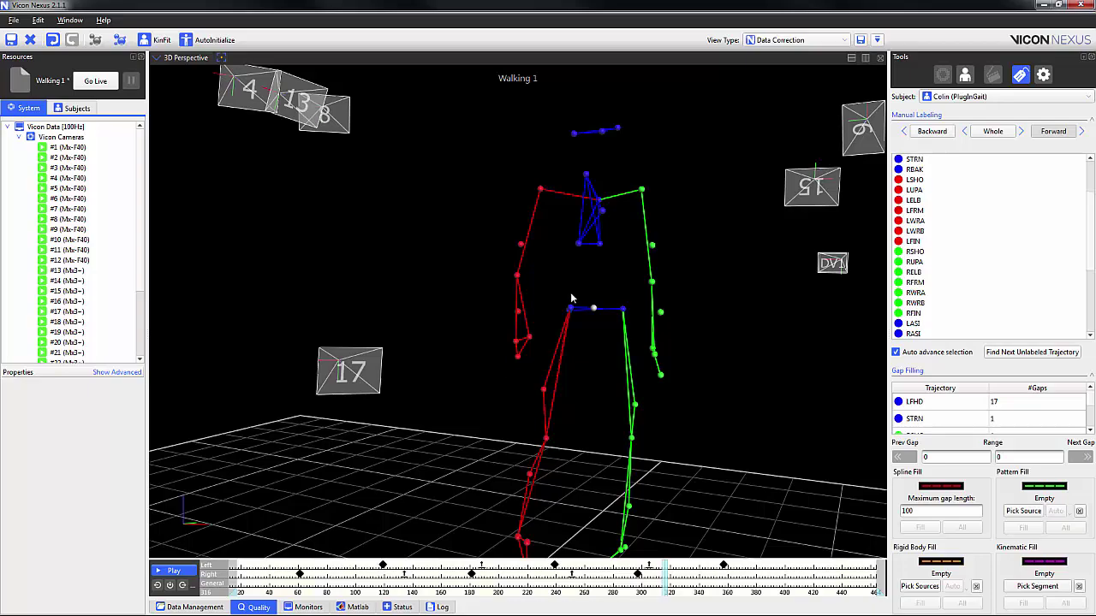
Step: Select the five torso markers with a selection box to view their trajectories, and clear the selection
{"action": "left_click_drag", "start_coordinate": [571, 163], "coordinate": [615, 272]}
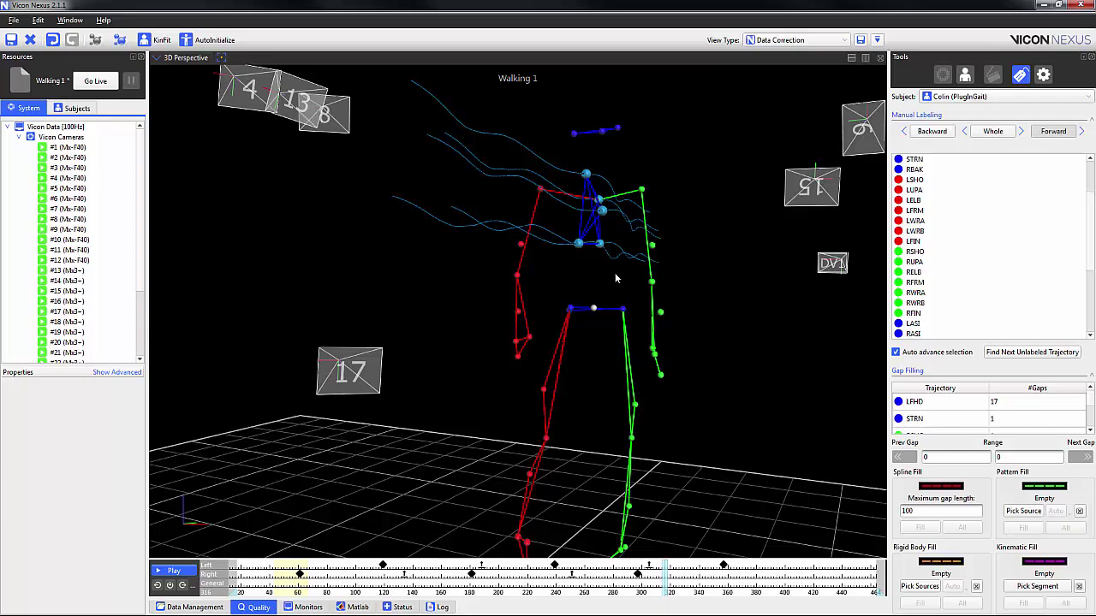
{"action": "key", "text": "ctrl+space"}
{"action": "key", "text": "ctrl+space"}
{"action": "left_click", "coordinate": [759, 264]}
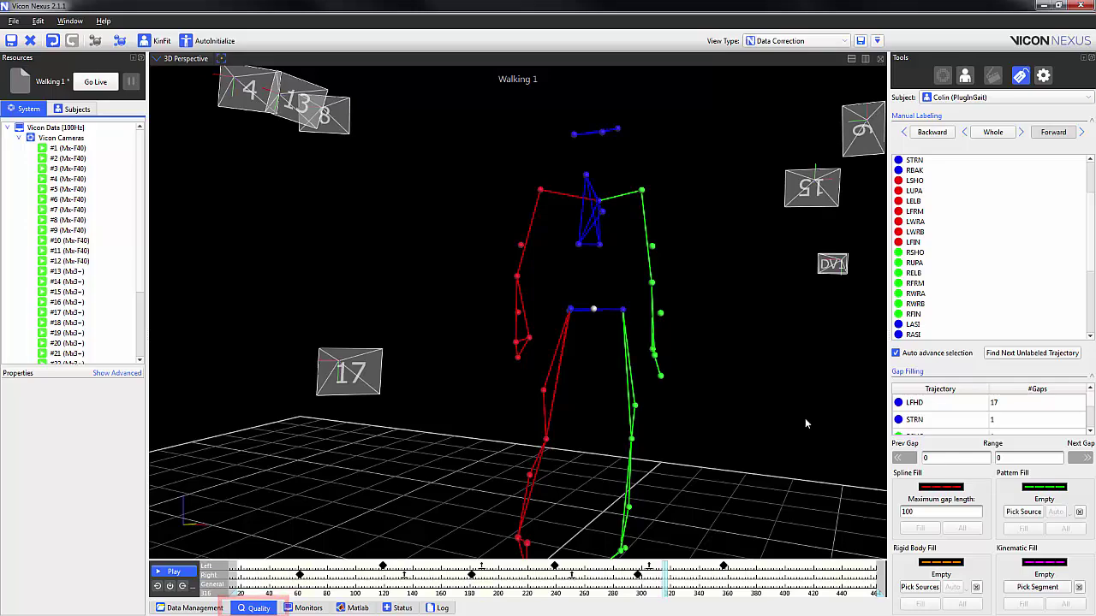
Step: Open the data quality report and inspect its labeled and unlabeled trajectory circles
{"action": "left_click", "coordinate": [252, 609]}
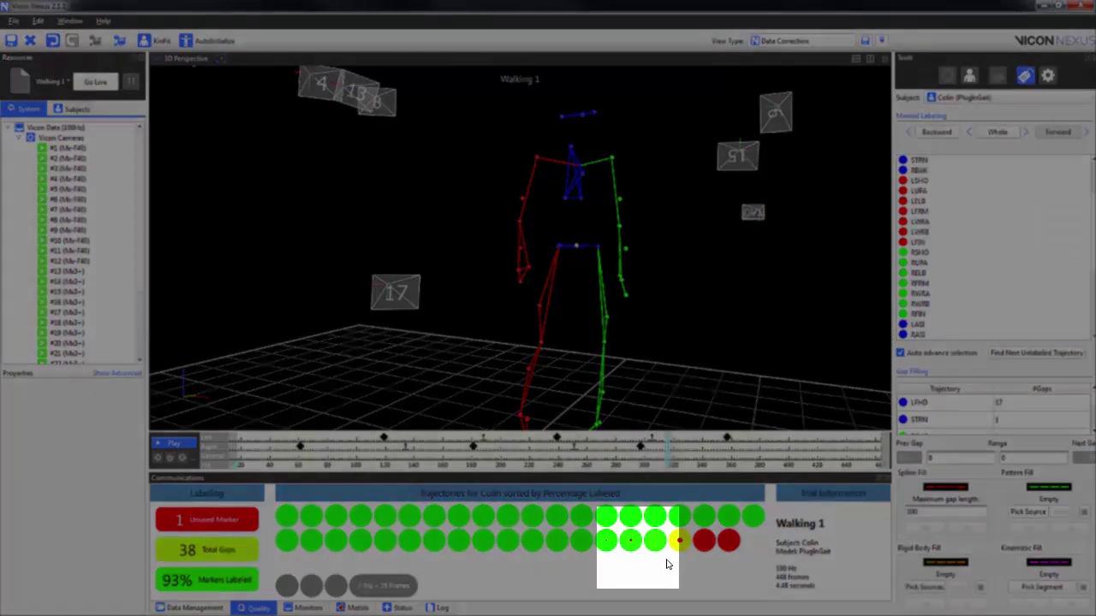
{"action": "mouse_move", "coordinate": [636, 555]}
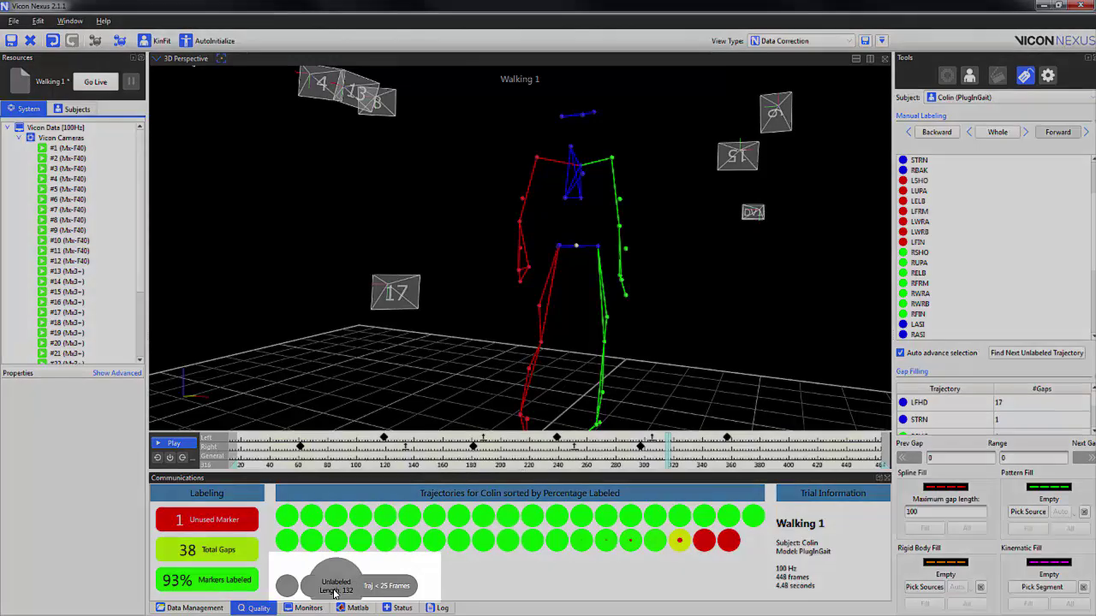
{"action": "mouse_move", "coordinate": [337, 592]}
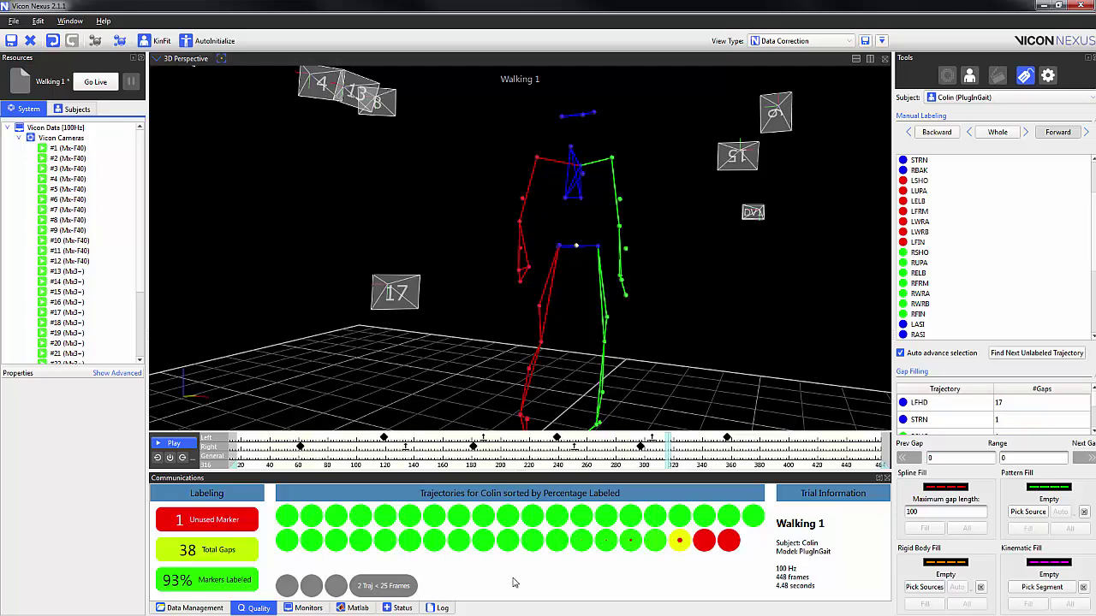
Step: Look up the data quality shortcuts in the Hotkeys list and close it
{"action": "left_click", "coordinate": [104, 21]}
{"action": "left_click", "coordinate": [119, 90]}
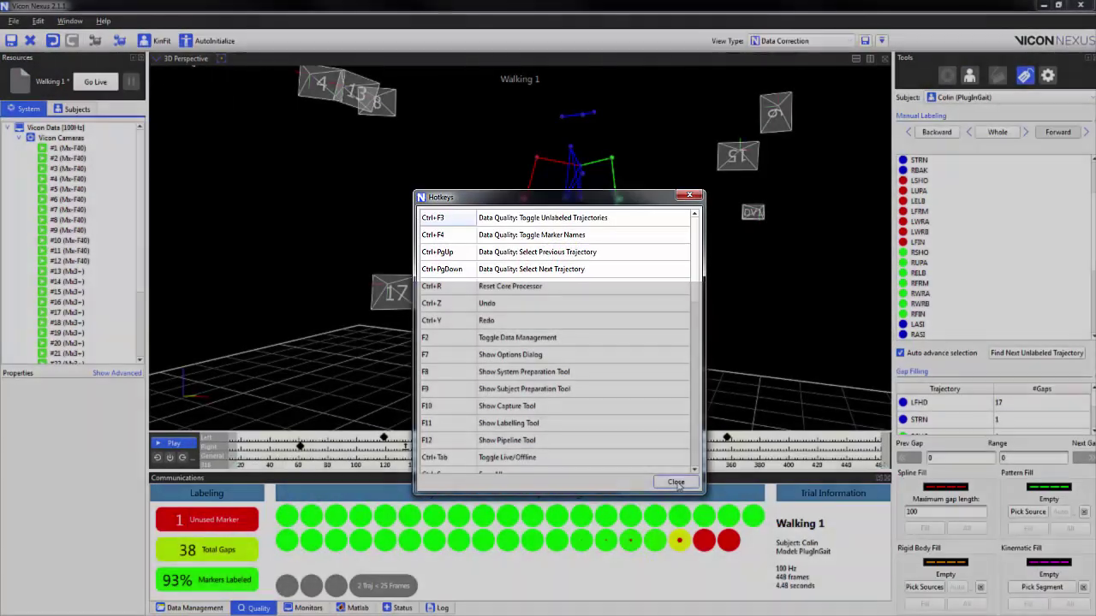
{"action": "left_click", "coordinate": [676, 483]}
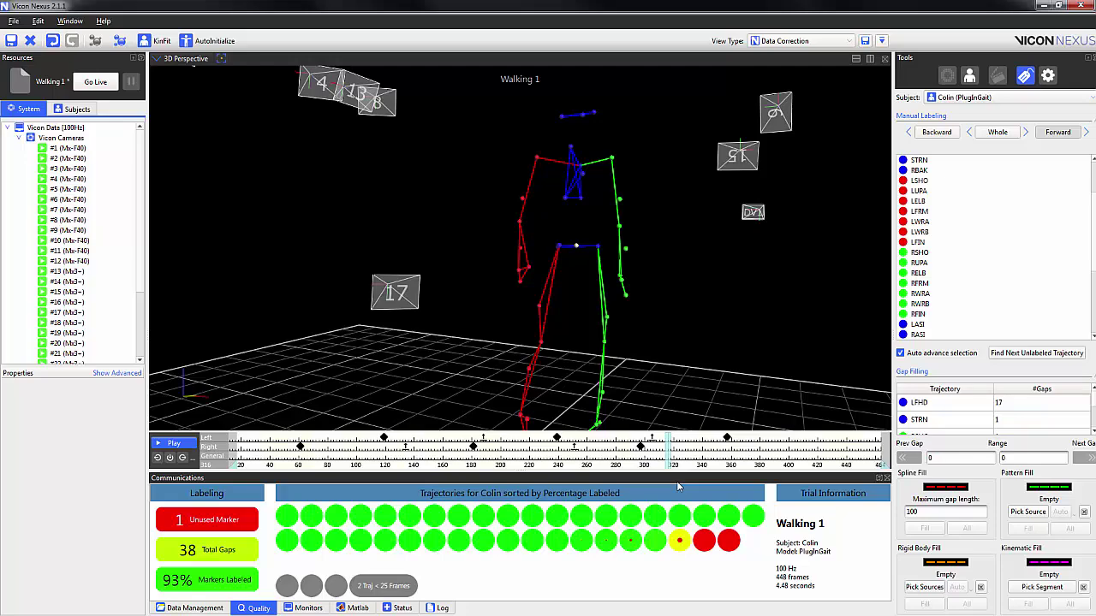
Step: Select the LELB trajectory in the quality report, step back three trajectories to RBAK, and return to LELB
{"action": "left_click_drag", "start_coordinate": [700, 339], "coordinate": [708, 348]}
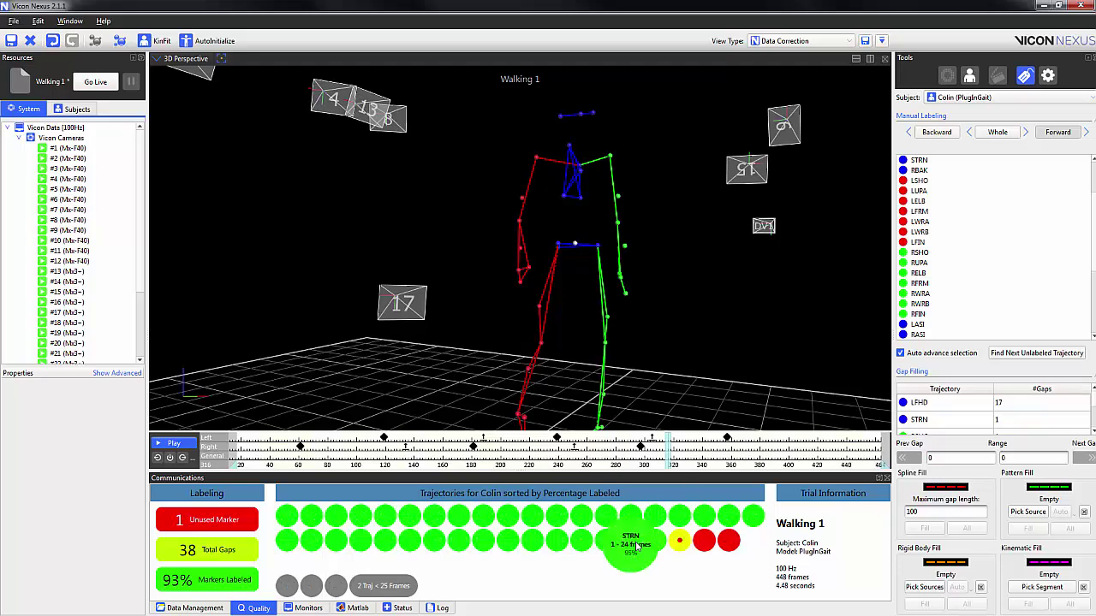
{"action": "left_click", "coordinate": [488, 518]}
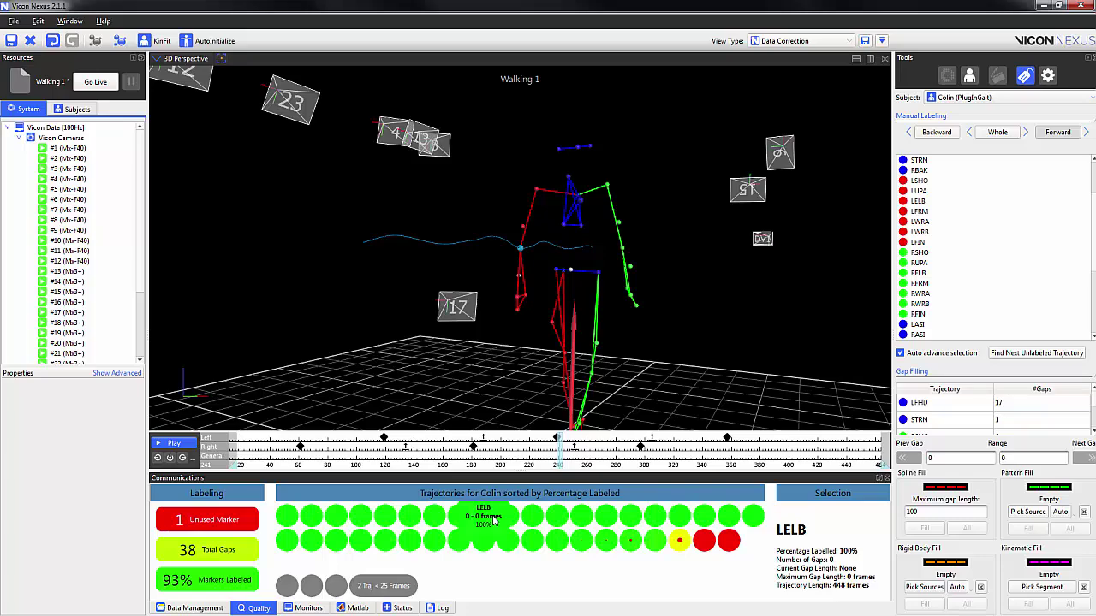
{"action": "key", "text": "Left"}
{"action": "key", "text": "Left"}
{"action": "key", "text": "Left"}
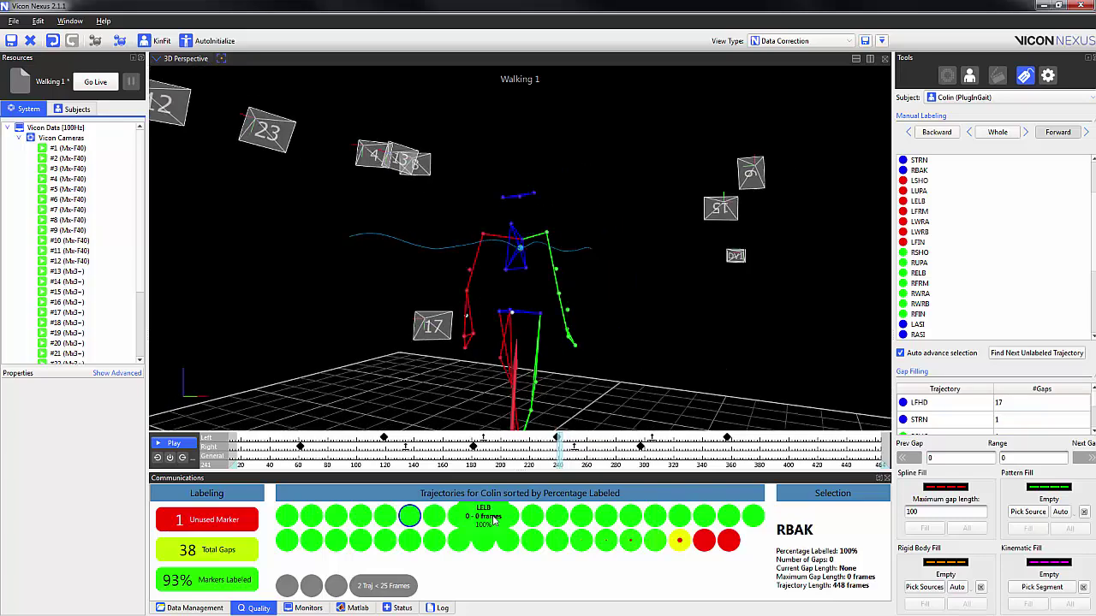
{"action": "key", "text": "Right"}
{"action": "key", "text": "Right"}
{"action": "key", "text": "Right"}
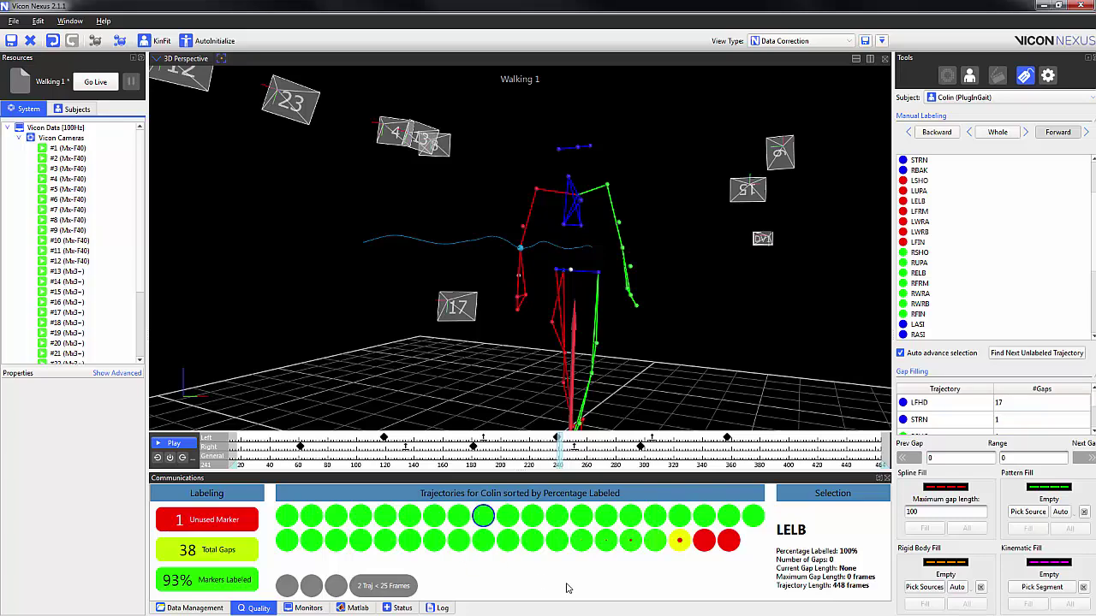
Step: Select the RASI trajectory in the quality report to inspect its gaps
{"action": "left_click", "coordinate": [581, 546]}
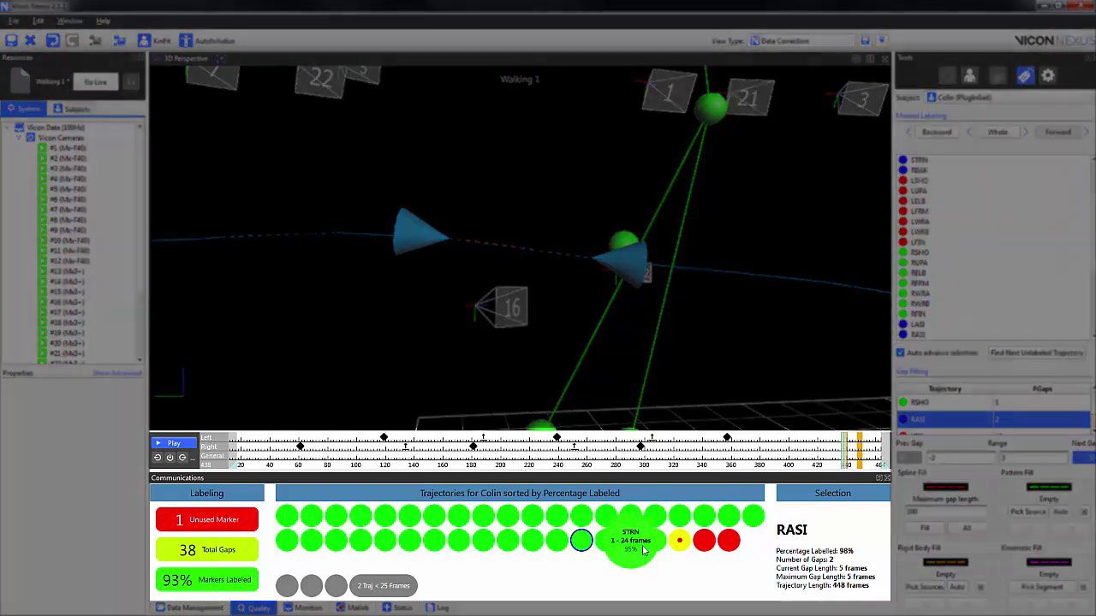
Step: Select the STRN trajectory in the quality report, add LFHD for comparison, clear the selection, and reselect STRN alone
{"action": "left_click", "coordinate": [644, 550]}
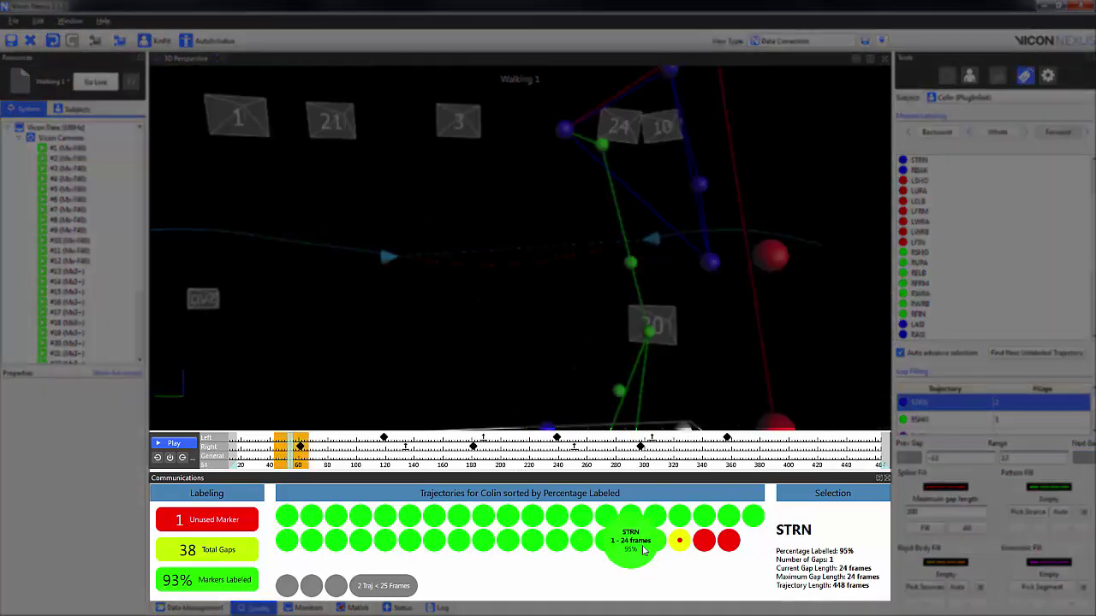
{"action": "left_click", "coordinate": [685, 548], "text": "ctrl"}
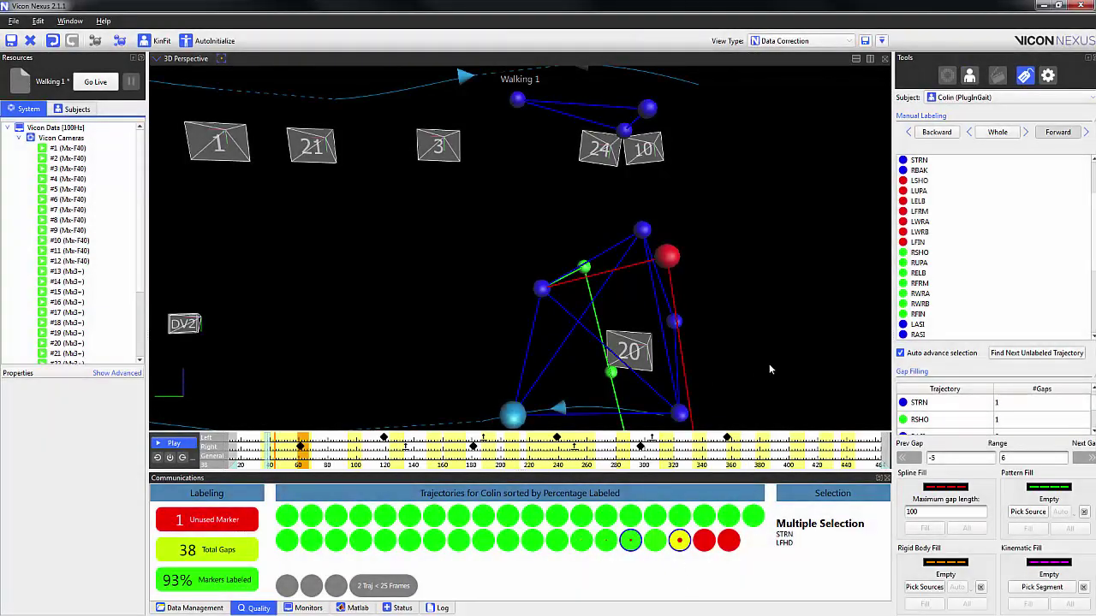
{"action": "left_click", "coordinate": [769, 370]}
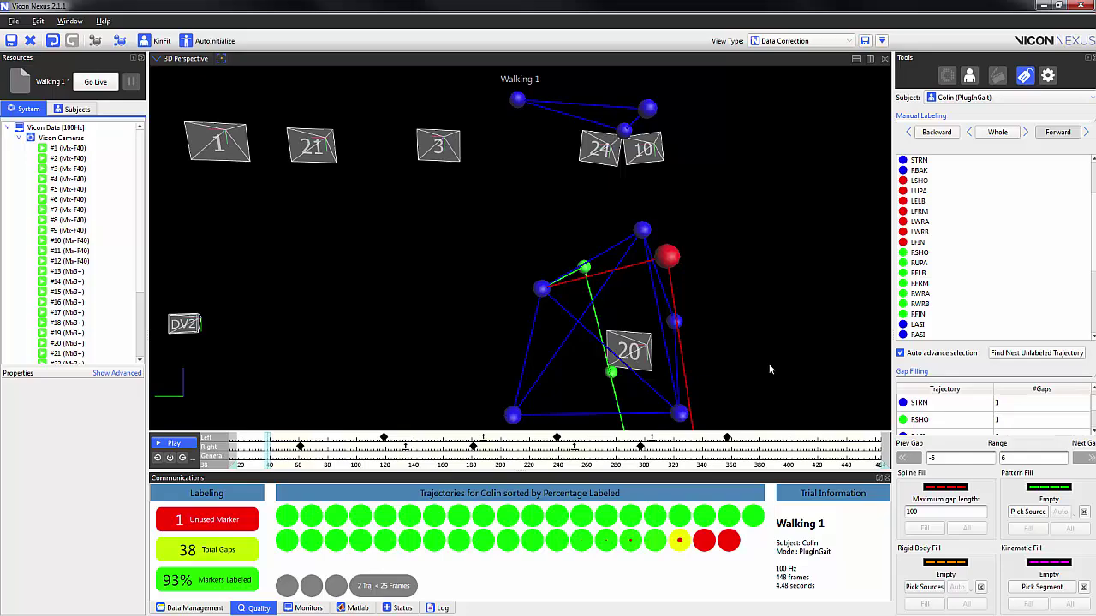
{"action": "left_click", "coordinate": [633, 552]}
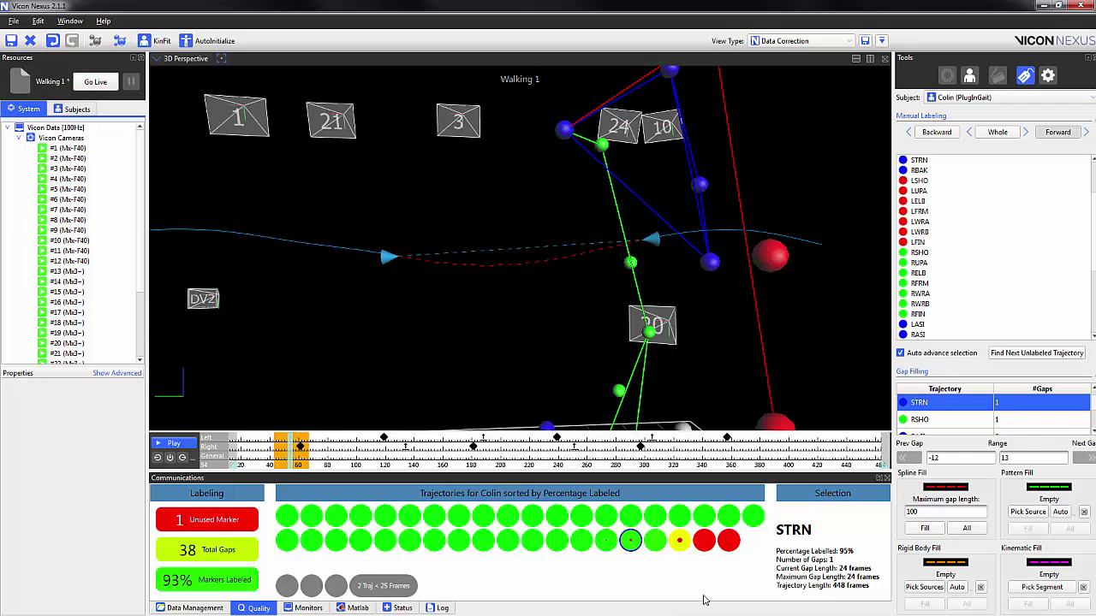
Step: Set View Type to On in the Data Correction View Options, and review the Data Quality Panel Options before closing
{"action": "left_click", "coordinate": [67, 23]}
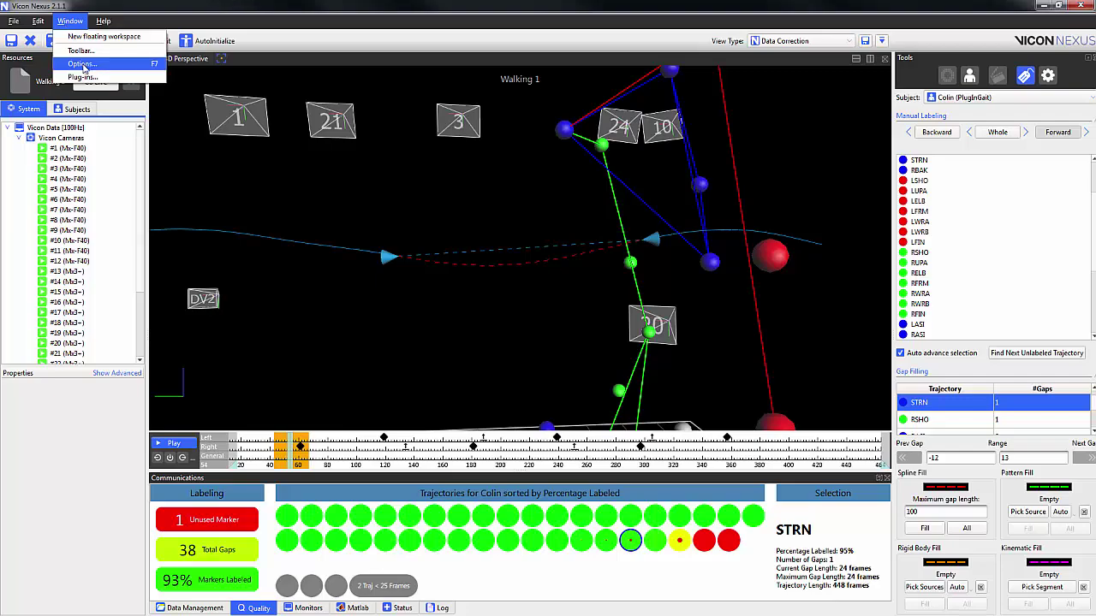
{"action": "left_click", "coordinate": [82, 64]}
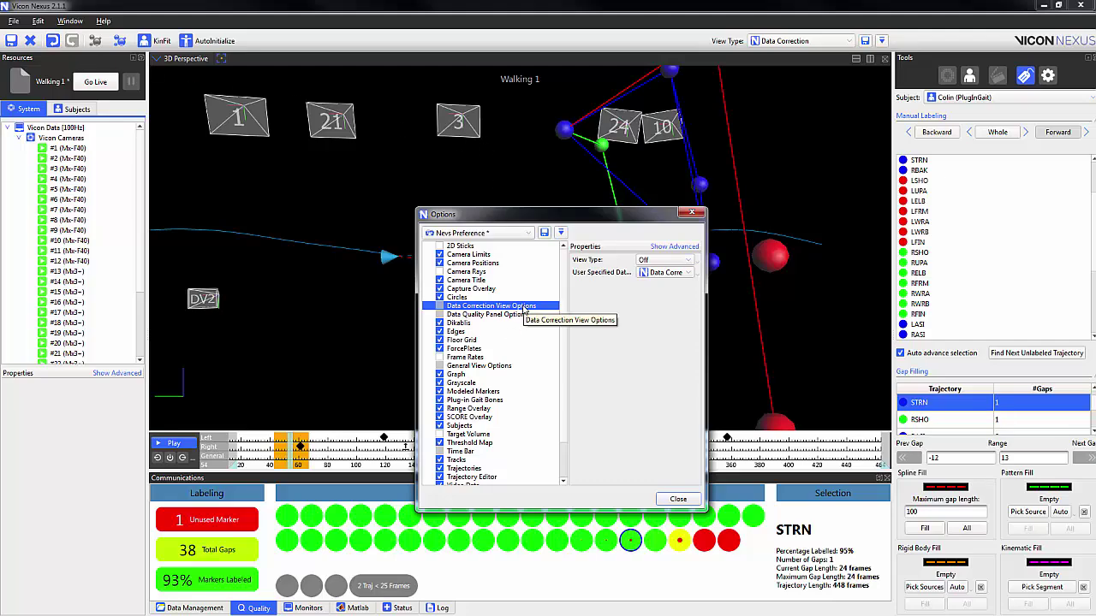
{"action": "left_click", "coordinate": [666, 259]}
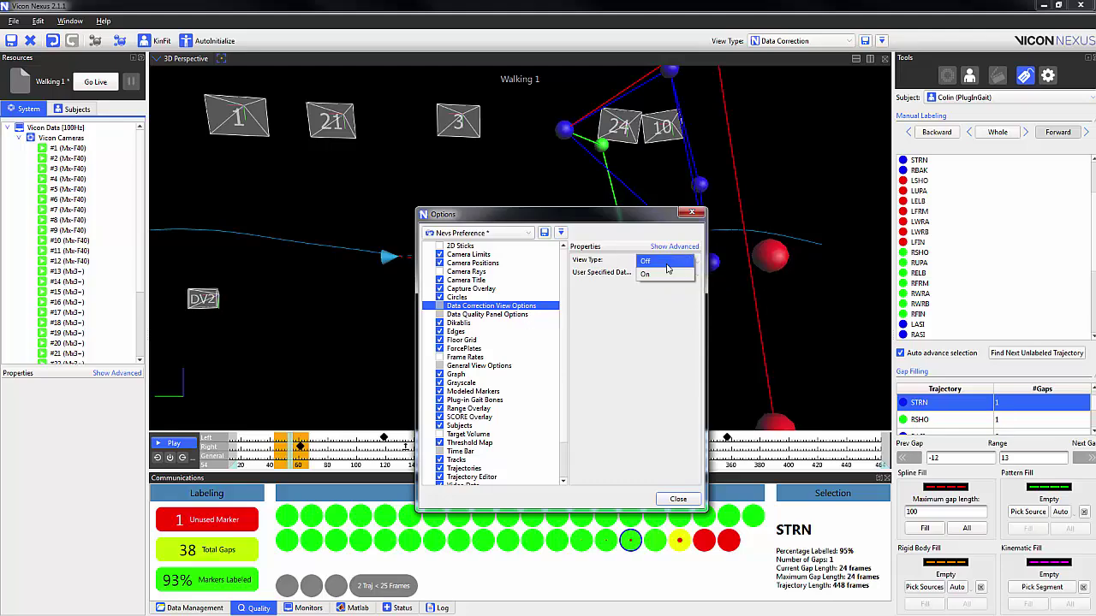
{"action": "left_click", "coordinate": [671, 275]}
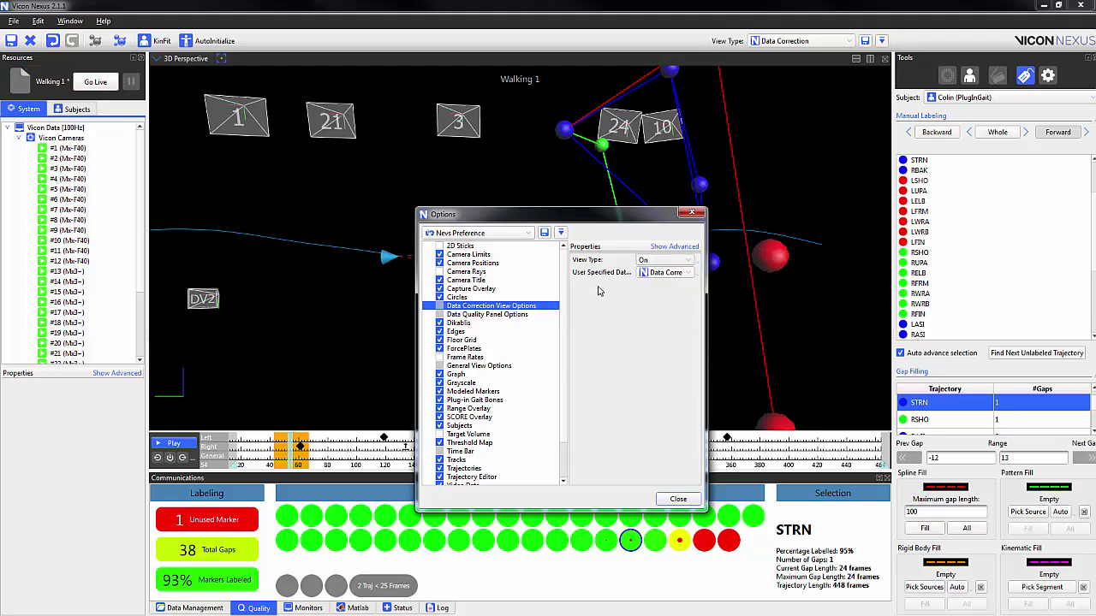
{"action": "left_click", "coordinate": [505, 315]}
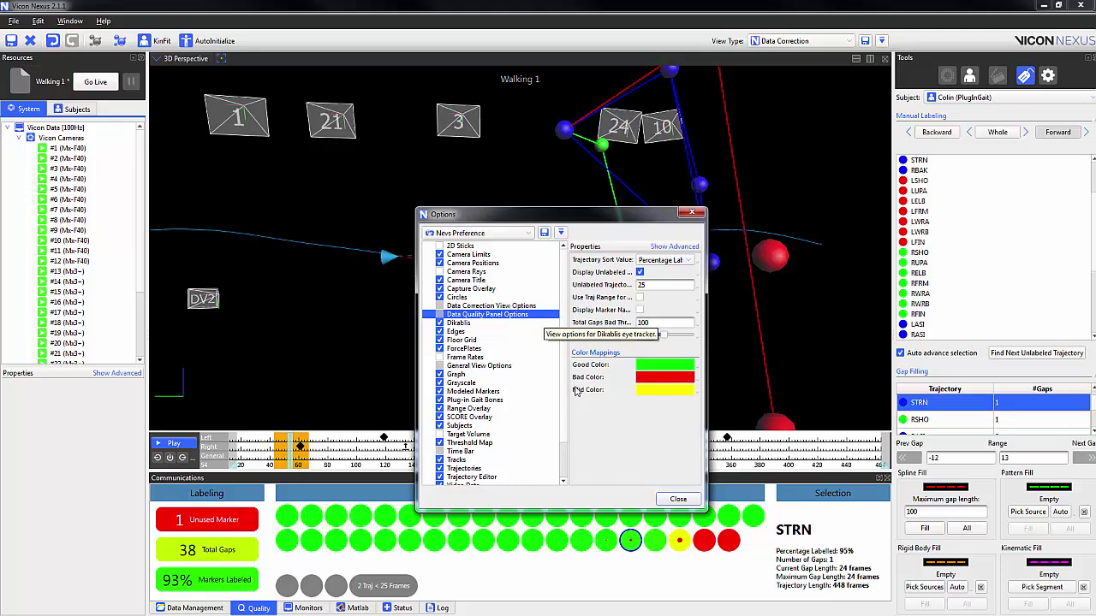
{"action": "left_click", "coordinate": [677, 500]}
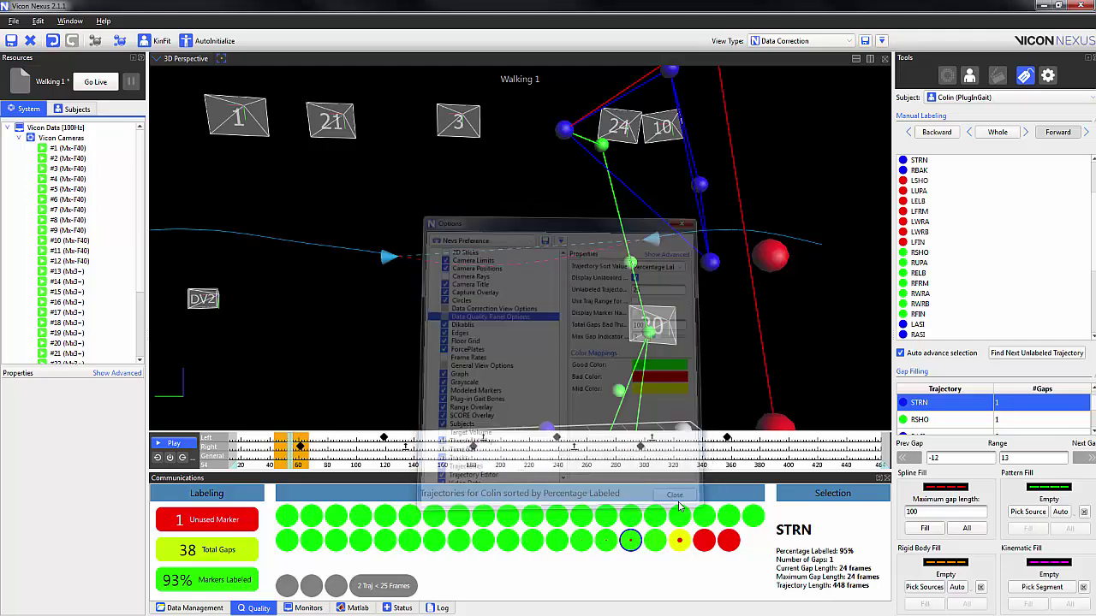
Step: Reselect the STRN trajectory to bring up its component graph and examine its gap up close
{"action": "left_click", "coordinate": [483, 195]}
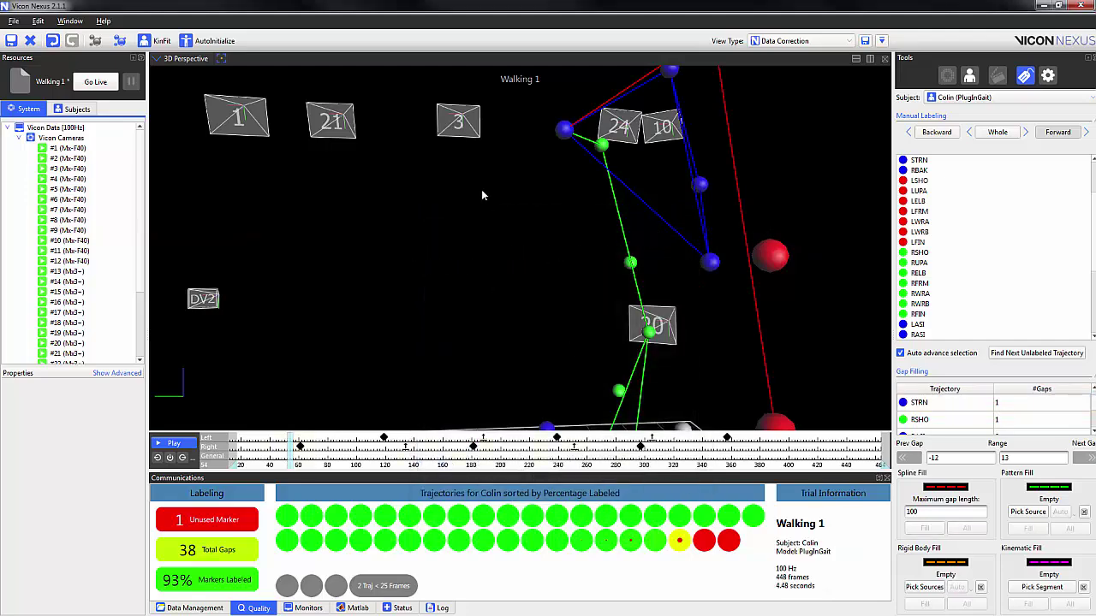
{"action": "left_click", "coordinate": [634, 554]}
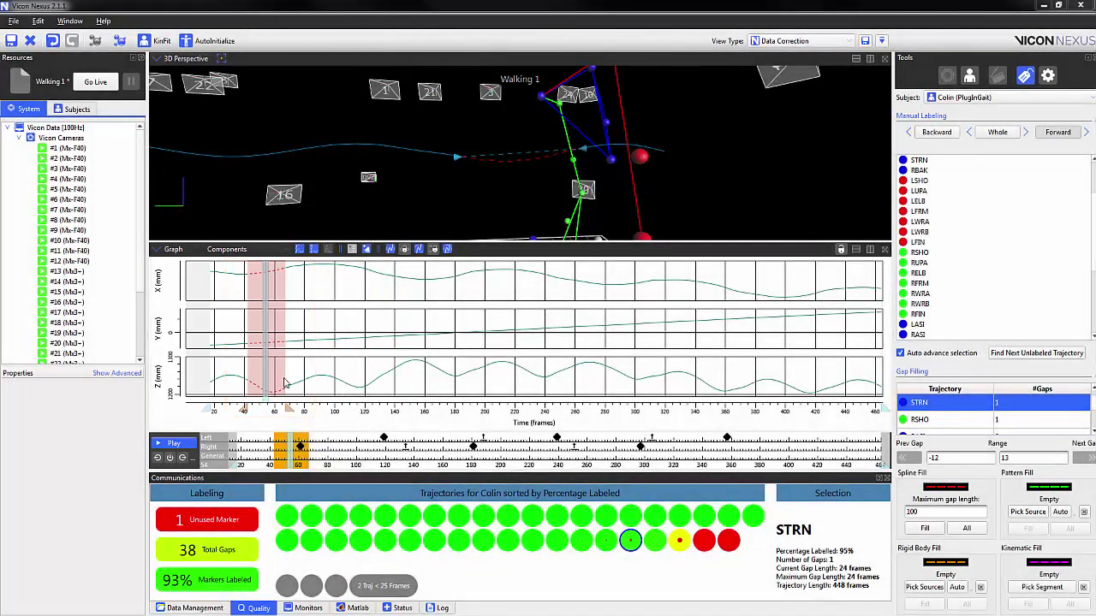
{"action": "scroll", "coordinate": [278, 382], "scroll_direction": "up", "scroll_amount": 3}
{"action": "scroll", "coordinate": [278, 382], "scroll_direction": "up", "scroll_amount": 1}
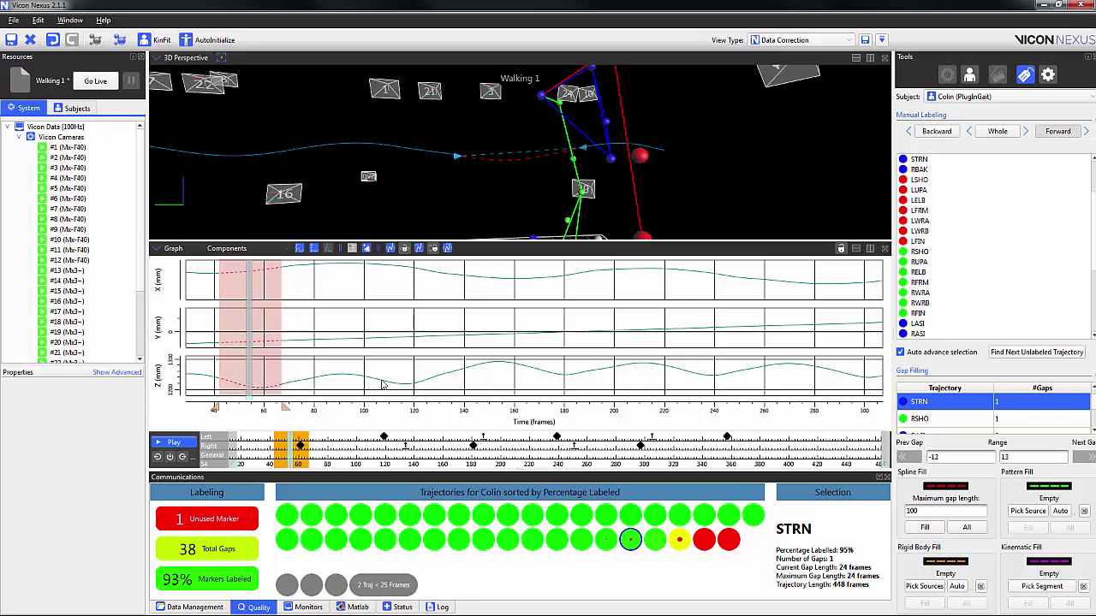
Step: Select the RASI trajectory, inspect its gaps on the graph, and fill both with Spline Fill
{"action": "left_click", "coordinate": [582, 548]}
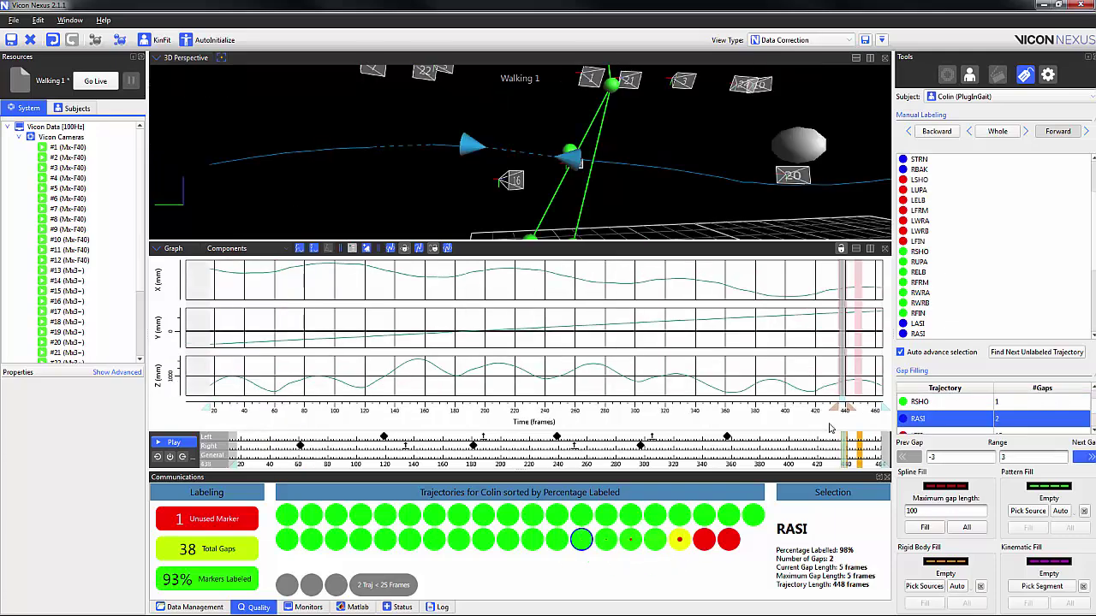
{"action": "scroll", "coordinate": [829, 382], "scroll_direction": "up", "scroll_amount": 4}
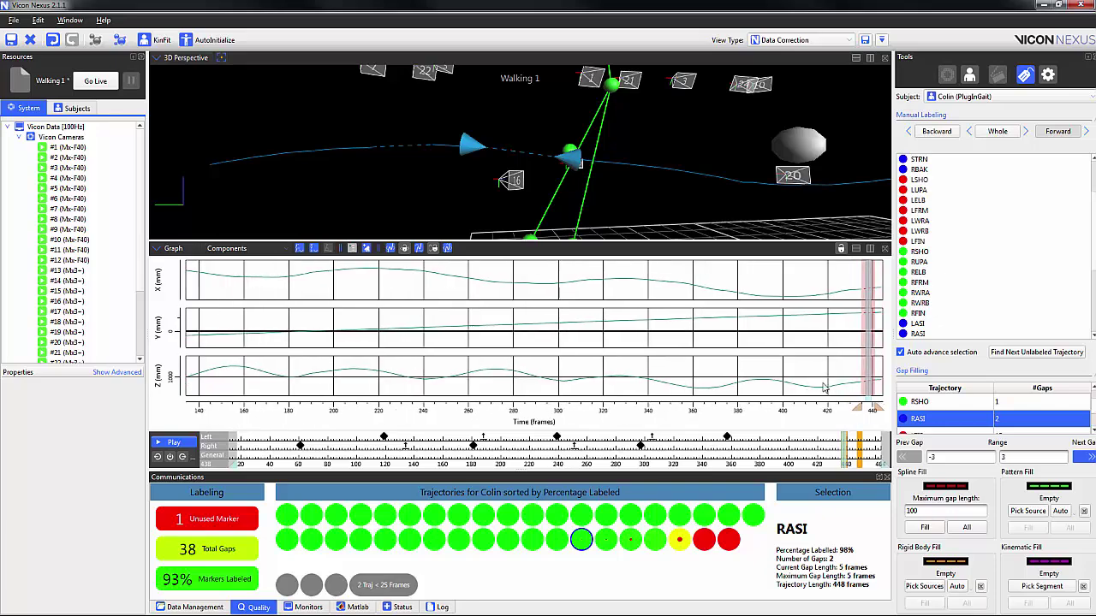
{"action": "scroll", "coordinate": [753, 386], "scroll_direction": "up", "scroll_amount": 3}
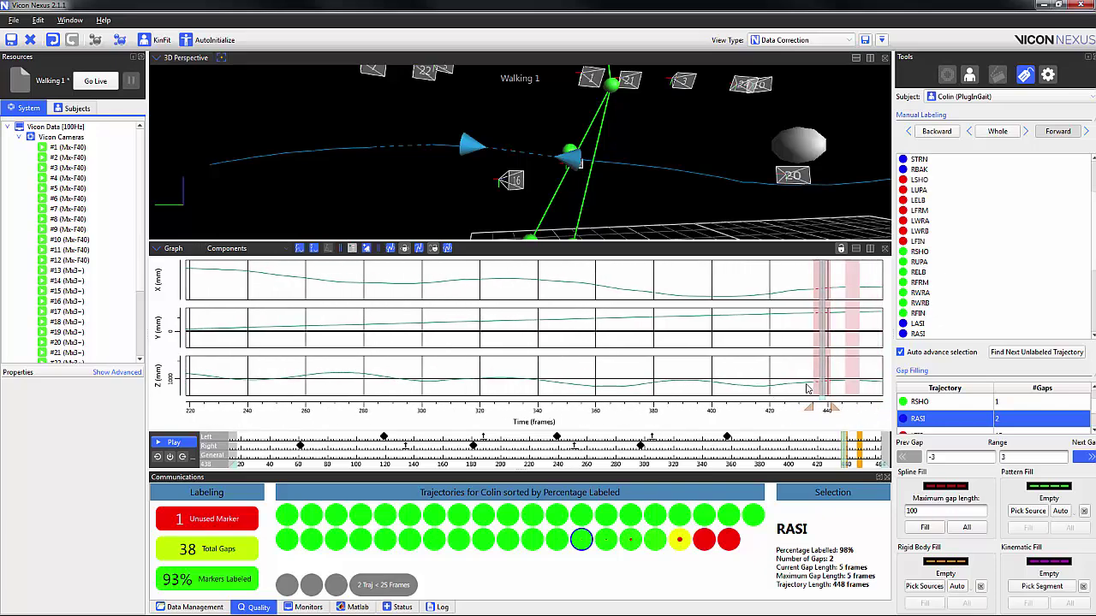
{"action": "scroll", "coordinate": [728, 383], "scroll_direction": "up", "scroll_amount": 3}
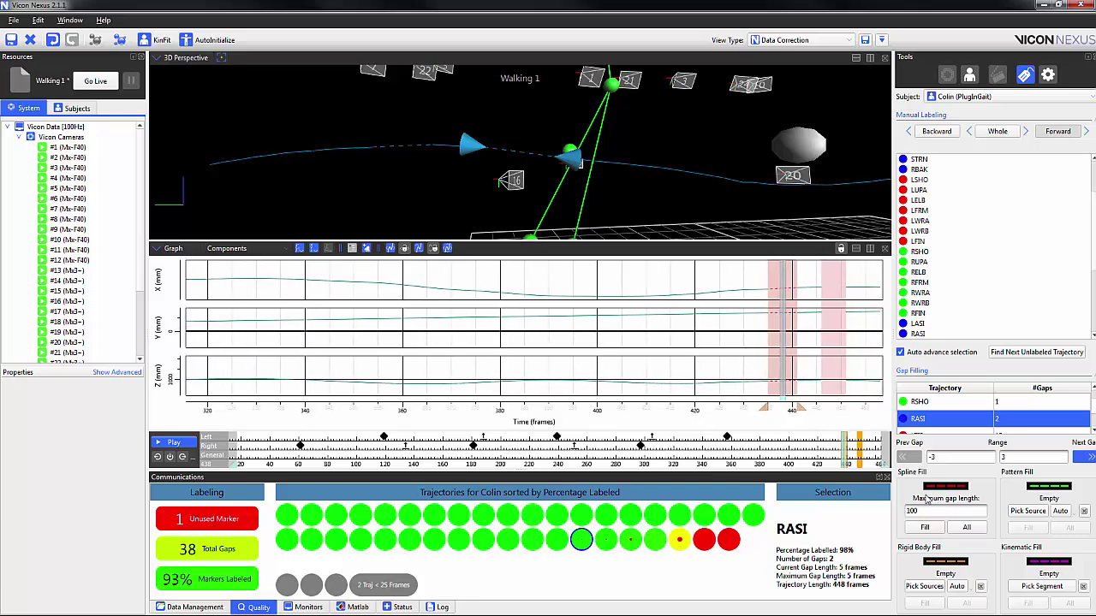
{"action": "left_click", "coordinate": [924, 528]}
{"action": "left_click", "coordinate": [924, 528]}
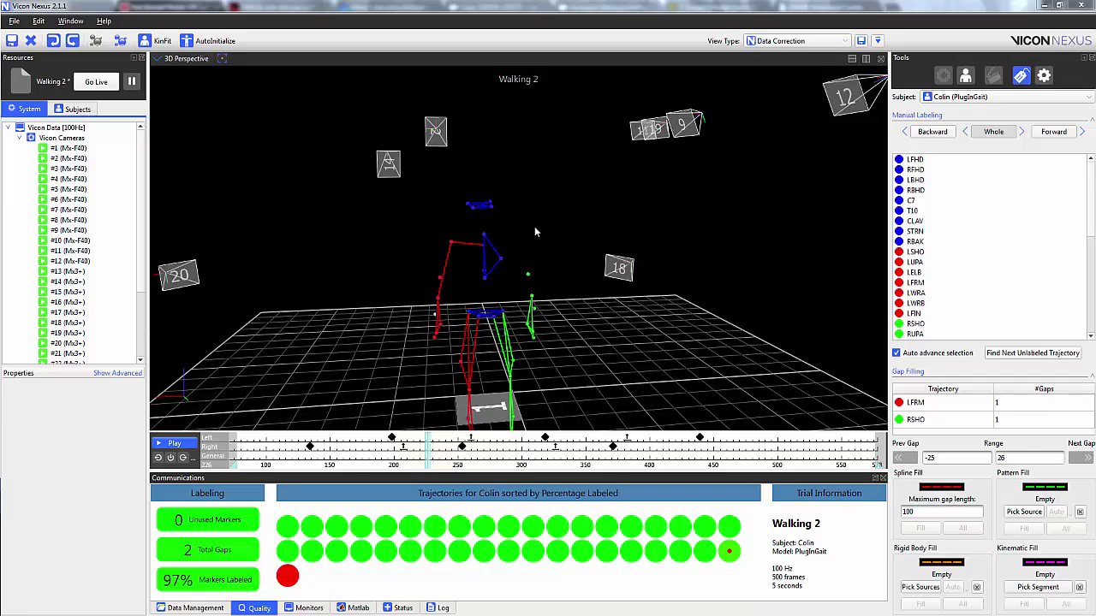
Step: In Walking 2, preview LSHO as the pattern source for the RSHO gap, switch to the auto-picked RBAK, and apply Pattern Fill
{"action": "left_click", "coordinate": [733, 561]}
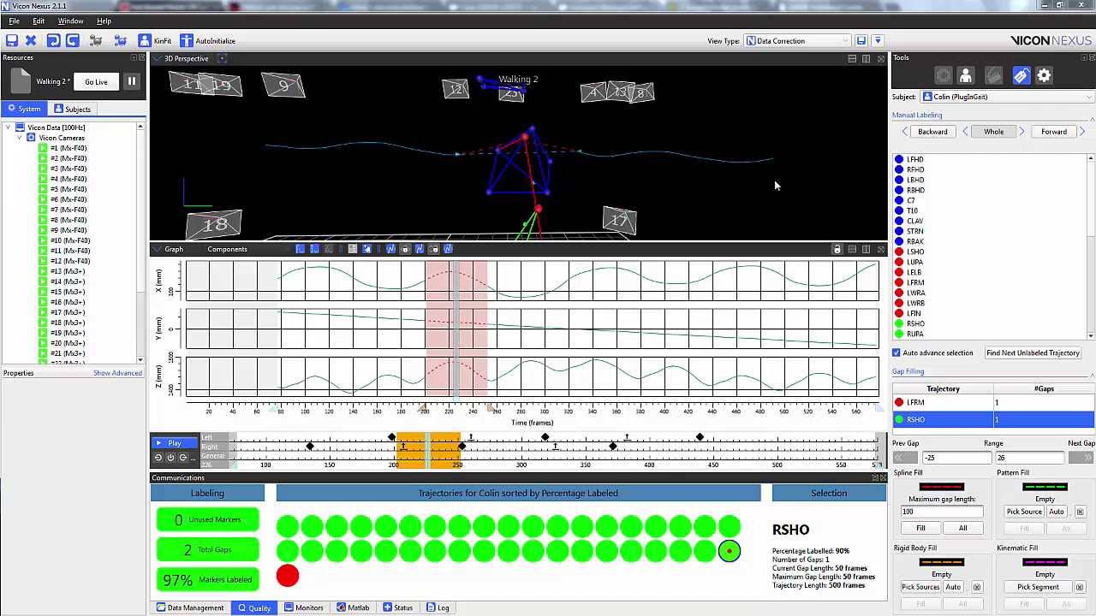
{"action": "left_click", "coordinate": [1024, 512]}
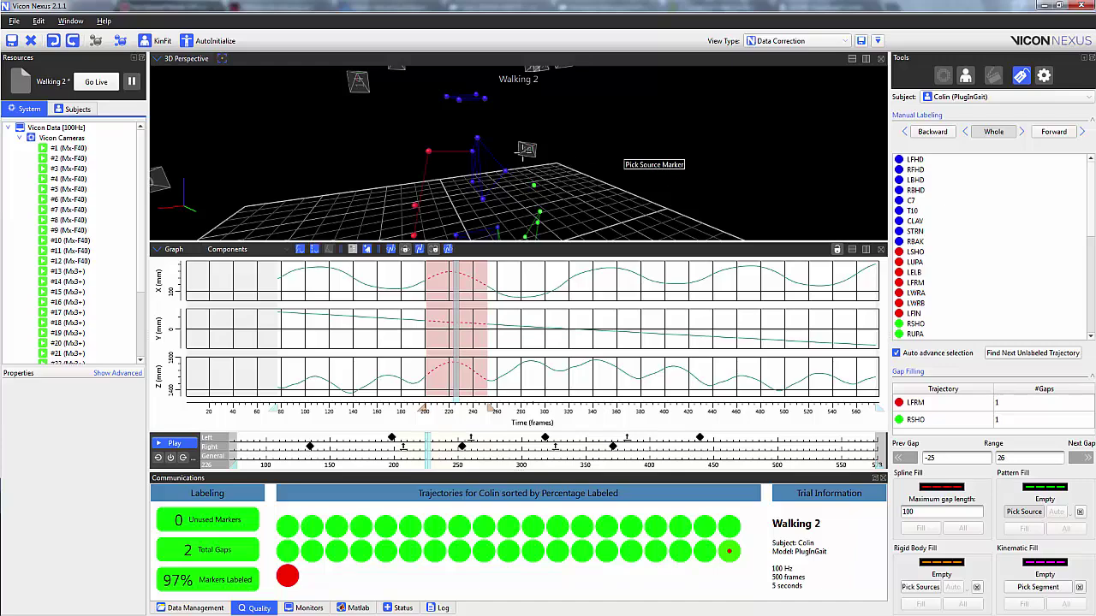
{"action": "left_click", "coordinate": [428, 150]}
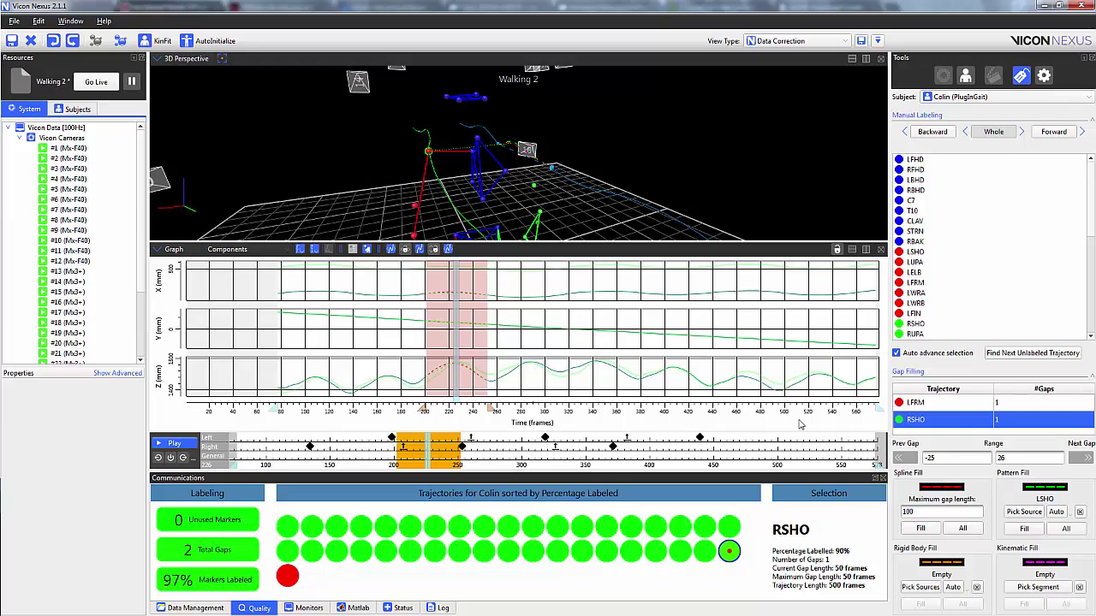
{"action": "left_click", "coordinate": [1056, 512]}
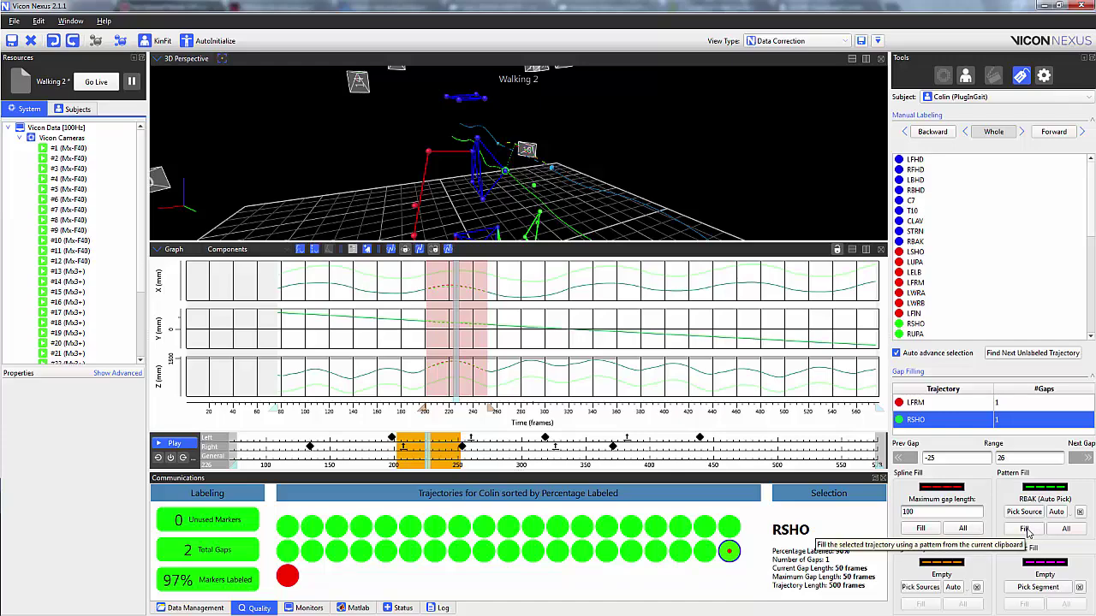
{"action": "left_click", "coordinate": [1025, 529]}
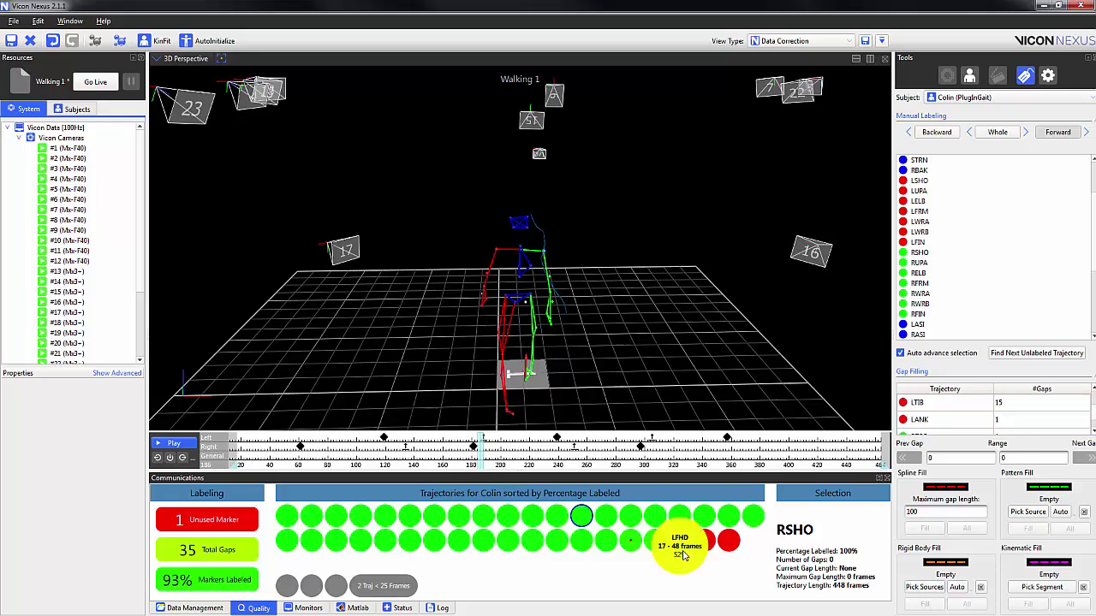
Step: Select the LFHD trajectory in Walking 1 and pick RFHD, RBHD and LBHD as its Rigid Body Fill sources
{"action": "left_click", "coordinate": [684, 556]}
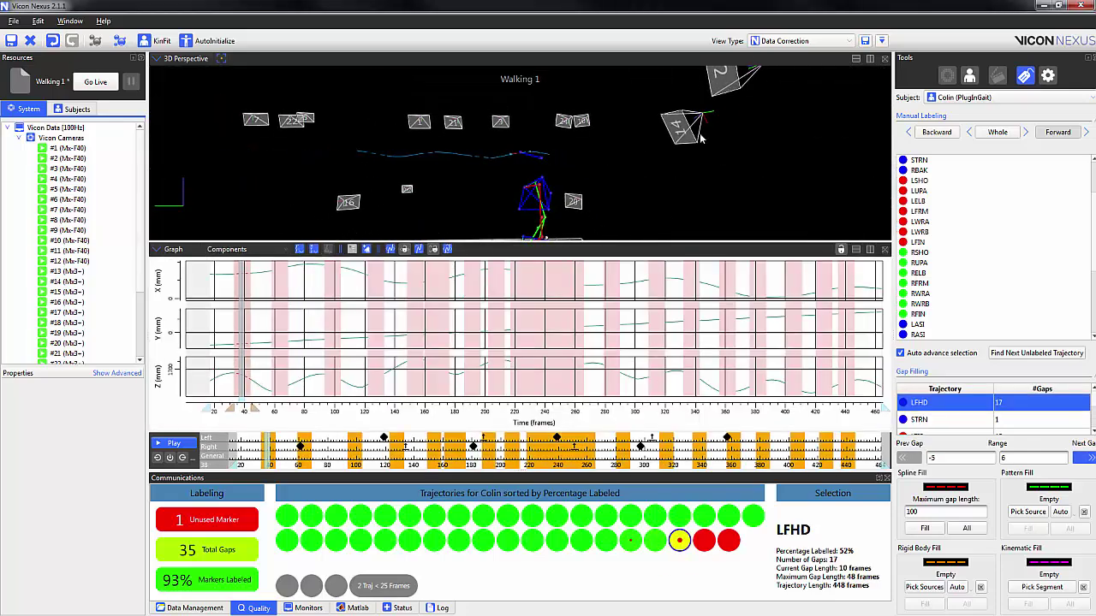
{"action": "left_click_drag", "start_coordinate": [700, 139], "coordinate": [601, 172]}
{"action": "right_click_drag", "start_coordinate": [601, 172], "coordinate": [602, 157]}
{"action": "left_click_drag", "start_coordinate": [617, 169], "coordinate": [644, 169]}
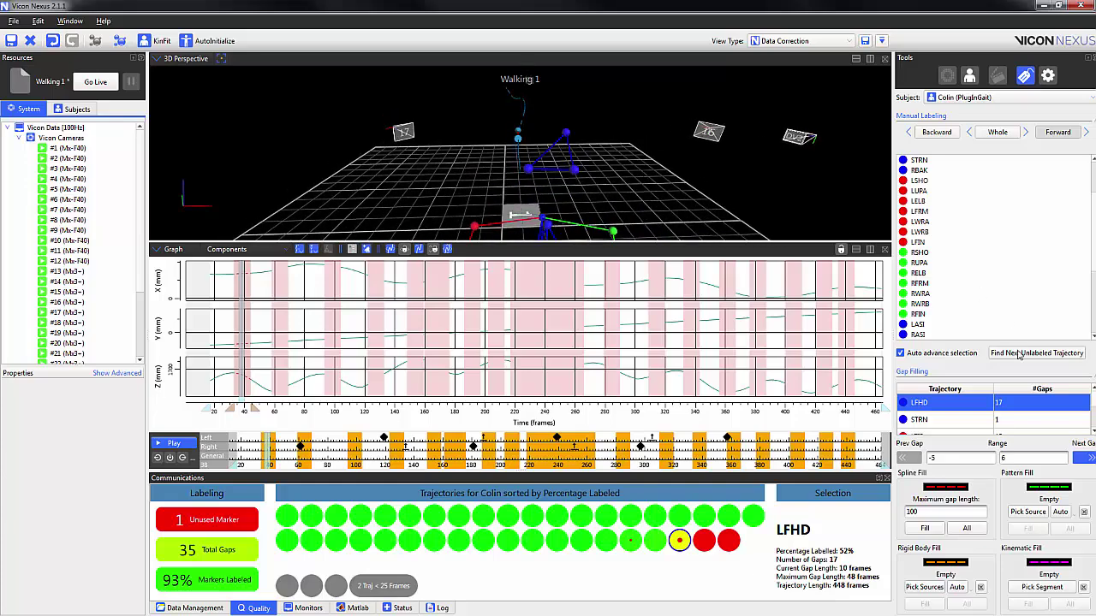
{"action": "left_click", "coordinate": [924, 588]}
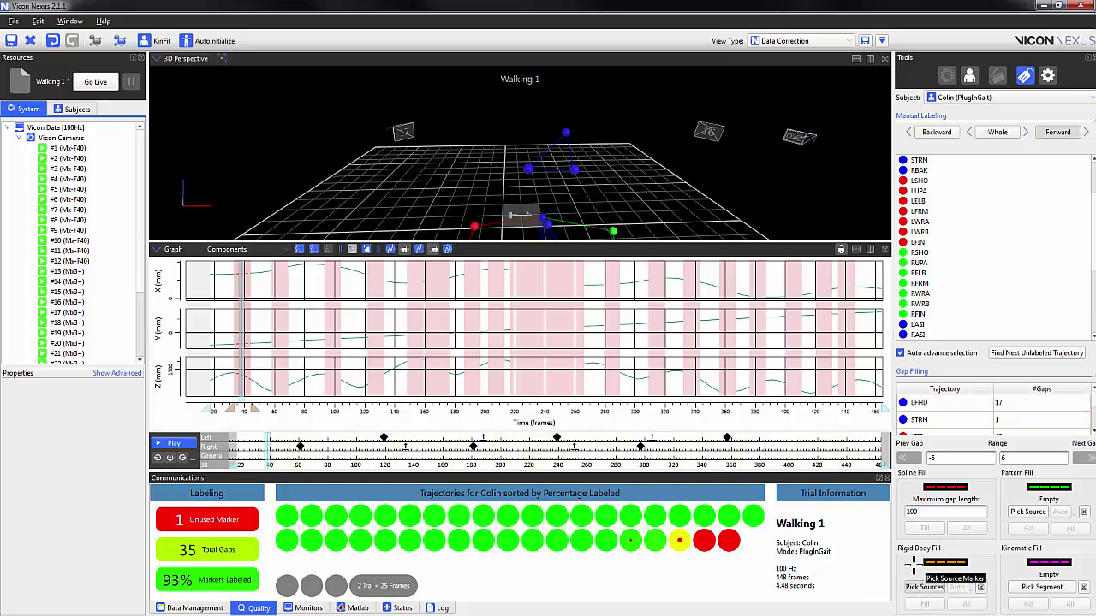
{"action": "left_click", "coordinate": [565, 133]}
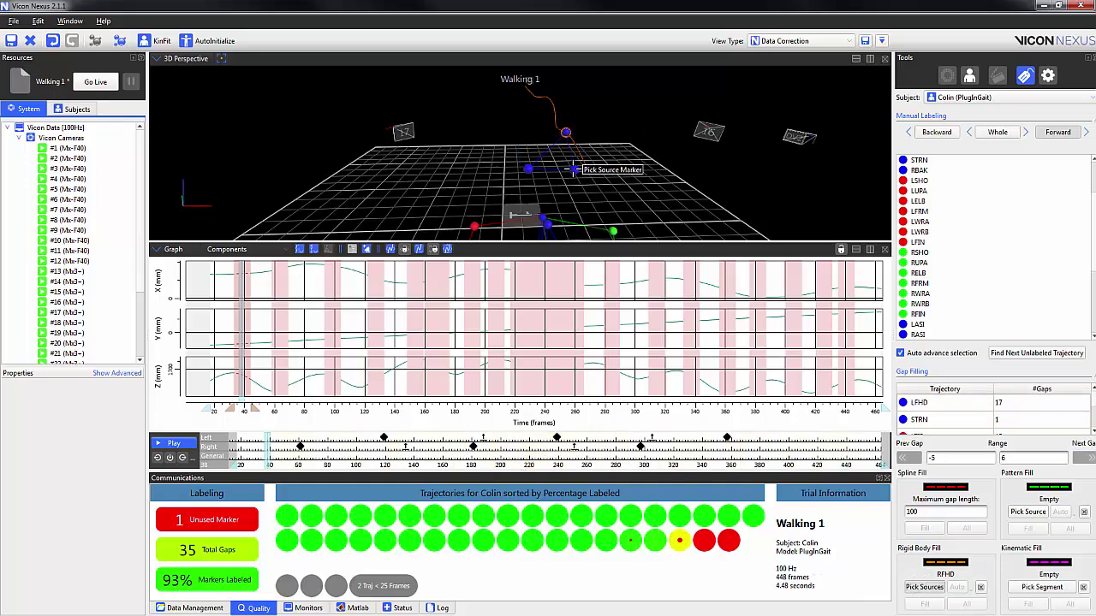
{"action": "left_click", "coordinate": [573, 169]}
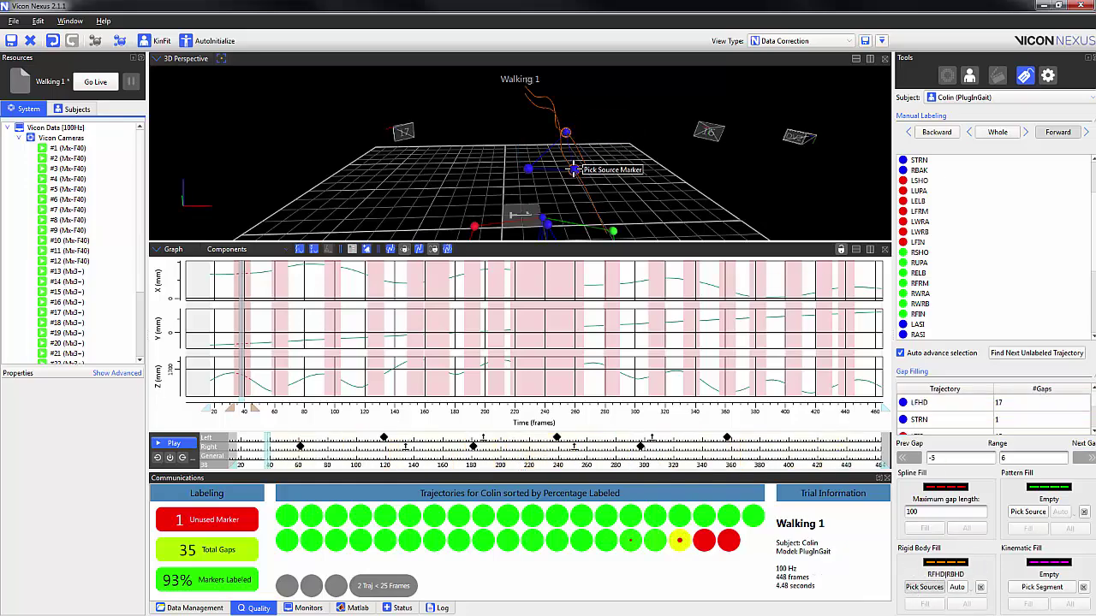
{"action": "left_click", "coordinate": [528, 170]}
Step: Check the LFHD gaps against the source trajectories and fill the first several one at a time with Rigid Body Fill
{"action": "mouse_move", "coordinate": [494, 176]}
{"action": "left_mouse_down"}
{"action": "mouse_move", "coordinate": [455, 175]}
{"action": "mouse_move", "coordinate": [535, 184]}
{"action": "mouse_move", "coordinate": [572, 150]}
{"action": "mouse_move", "coordinate": [512, 183]}
{"action": "left_mouse_up"}
{"action": "scroll", "coordinate": [243, 384], "scroll_direction": "up", "scroll_amount": 3}
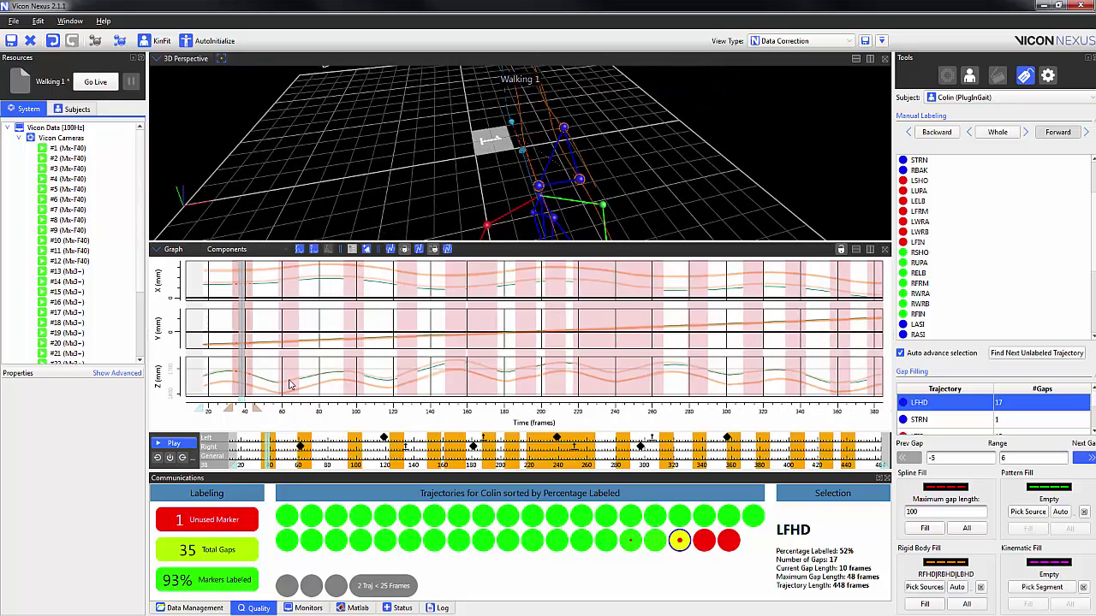
{"action": "scroll", "coordinate": [292, 385], "scroll_direction": "up", "scroll_amount": 3}
{"action": "scroll", "coordinate": [343, 382], "scroll_direction": "up", "scroll_amount": 4}
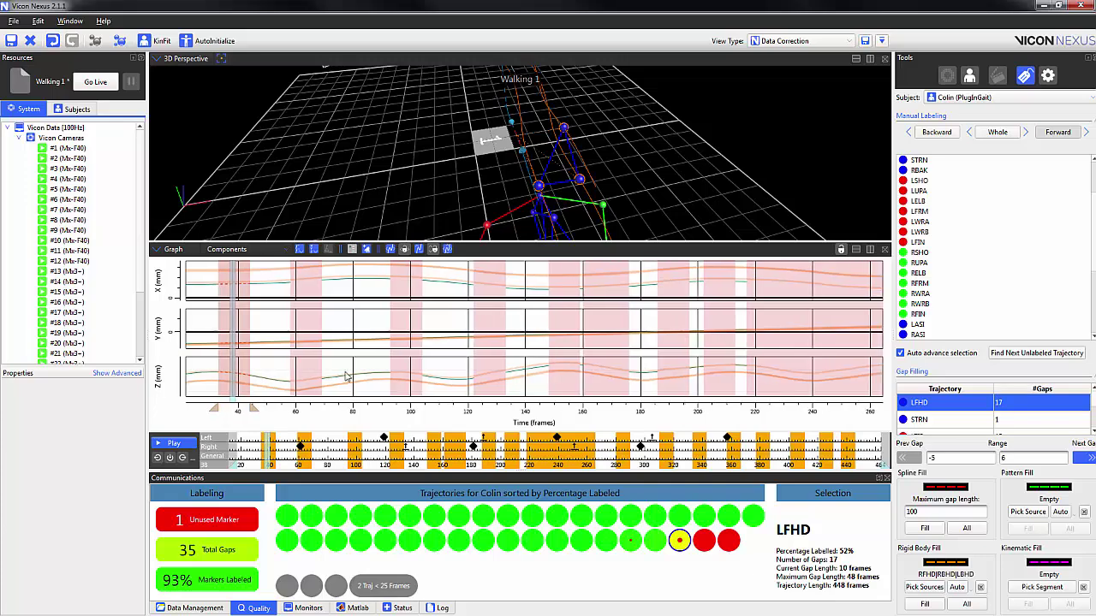
{"action": "left_click", "coordinate": [941, 606]}
{"action": "left_click", "coordinate": [927, 604]}
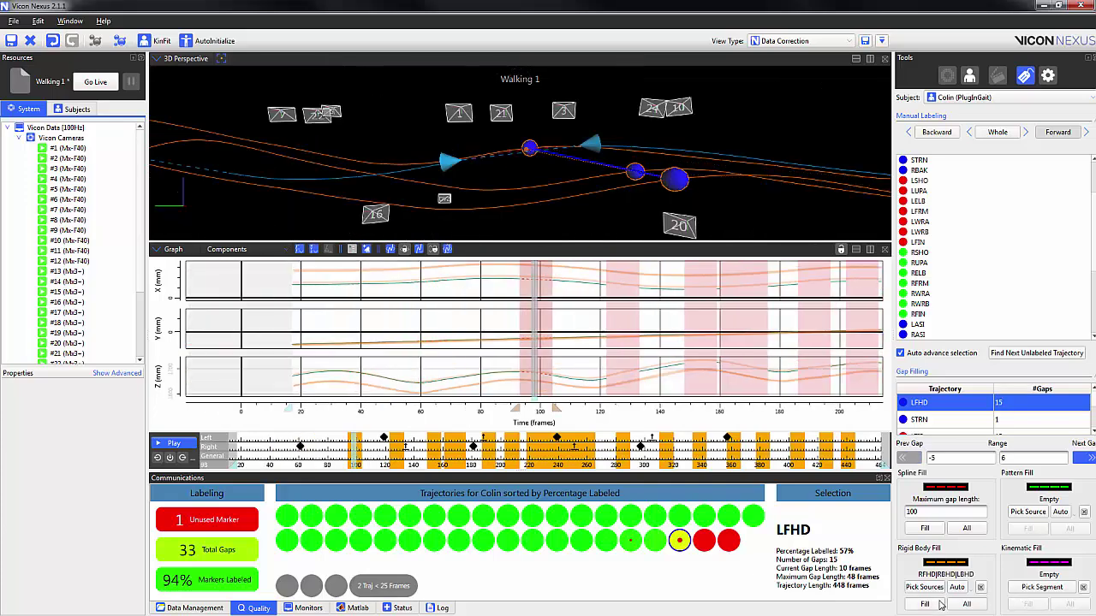
{"action": "left_click", "coordinate": [926, 604]}
{"action": "left_click", "coordinate": [940, 603]}
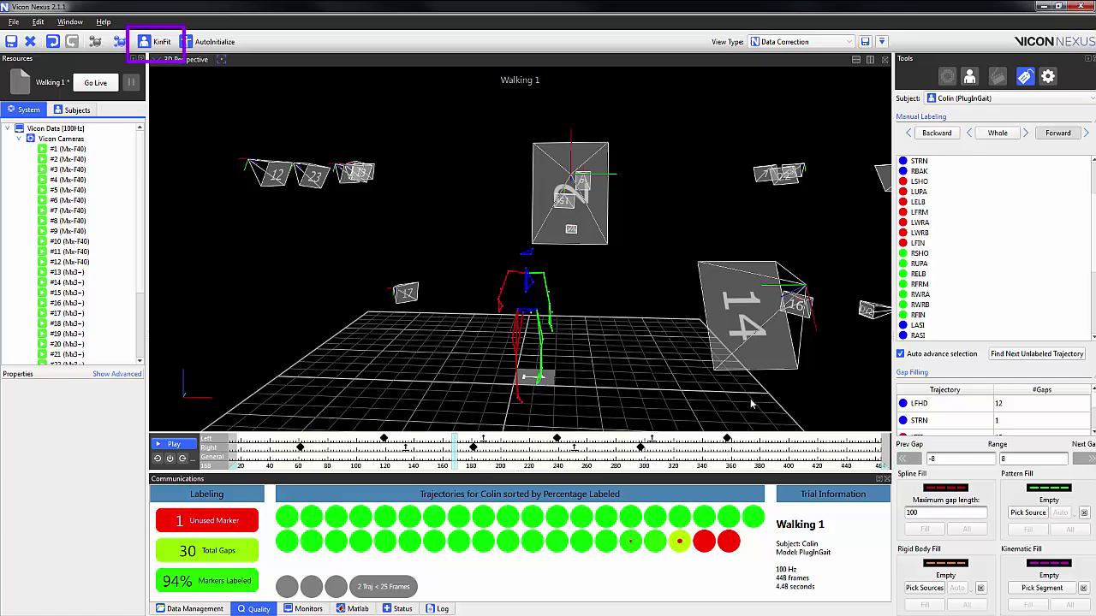
Step: Expand the PlugInGait subject in the subject resources to list its segments
{"action": "left_click", "coordinate": [19, 138]}
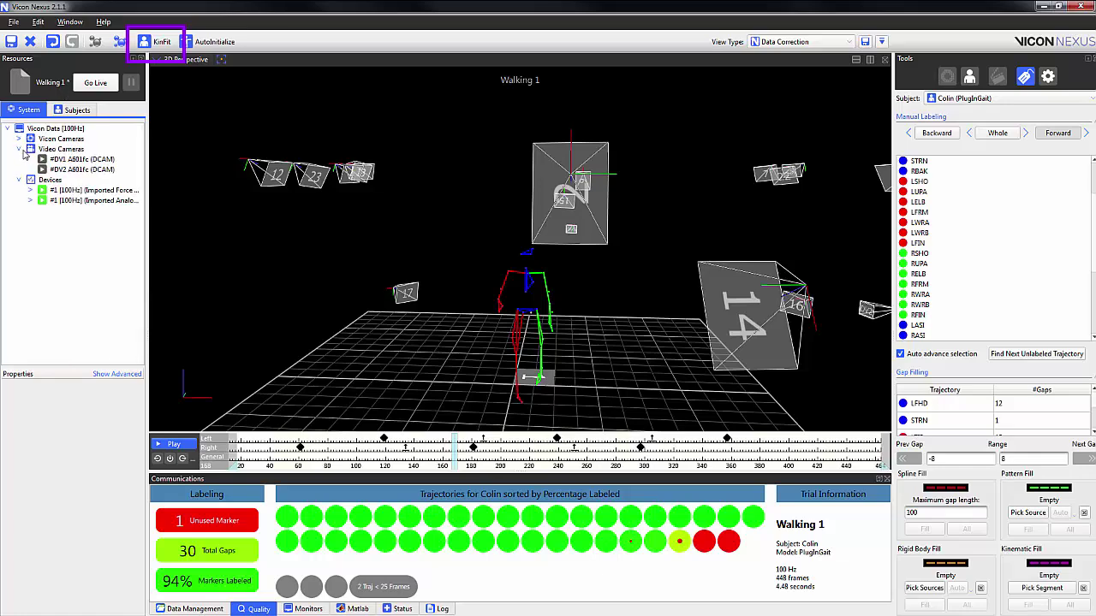
{"action": "left_click", "coordinate": [72, 110]}
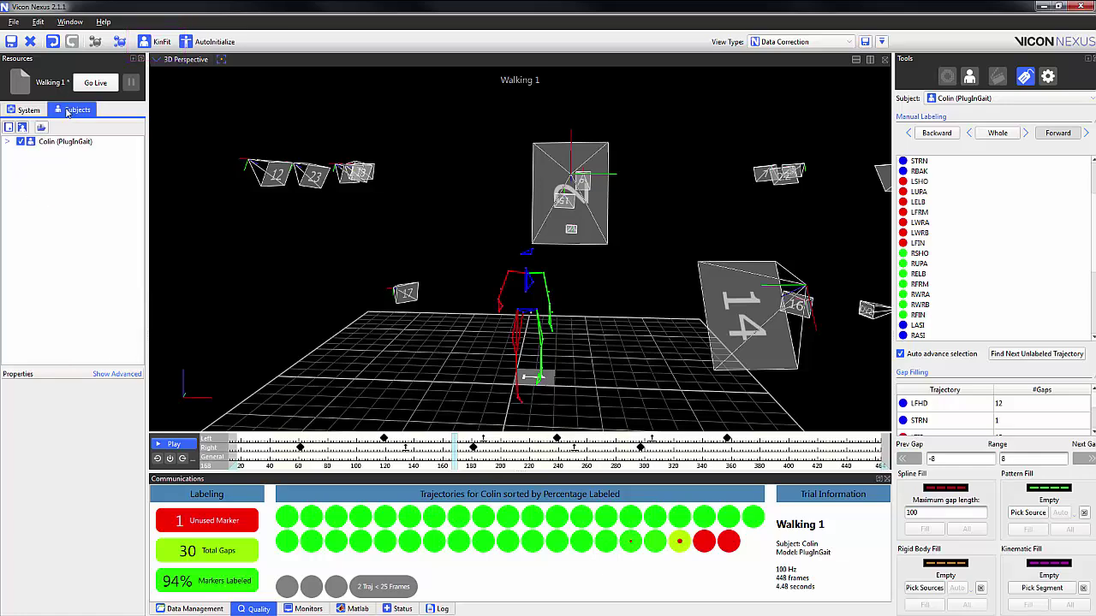
{"action": "left_click", "coordinate": [8, 143]}
{"action": "left_click", "coordinate": [18, 162]}
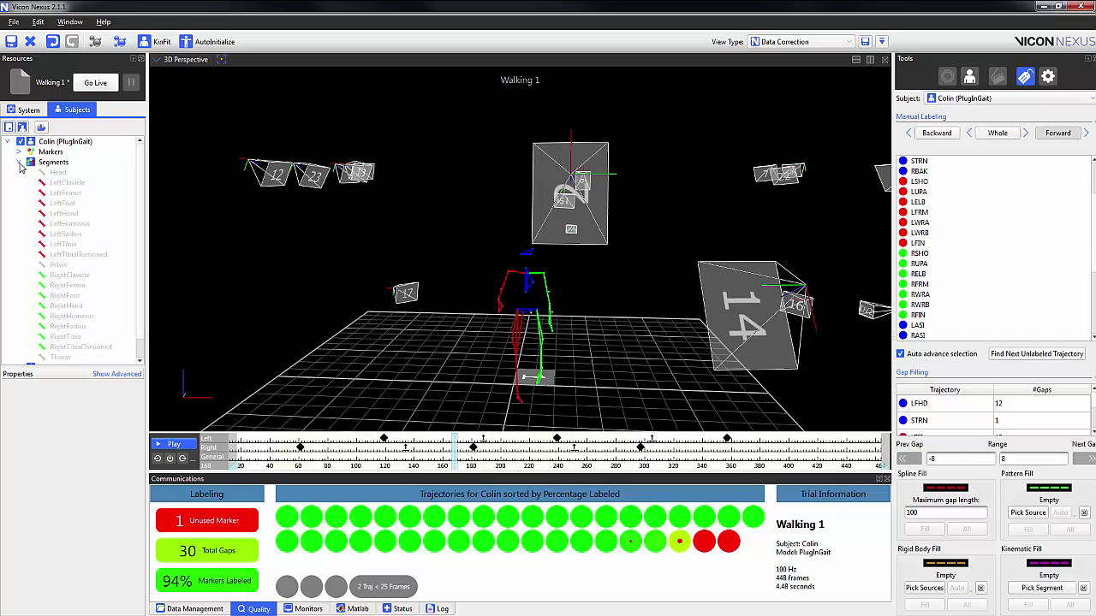
Step: Run KinFit on Walking 1 and pick the RightFoot segment as the Kinematic Fill source for the RTOE trajectory
{"action": "left_click", "coordinate": [161, 42]}
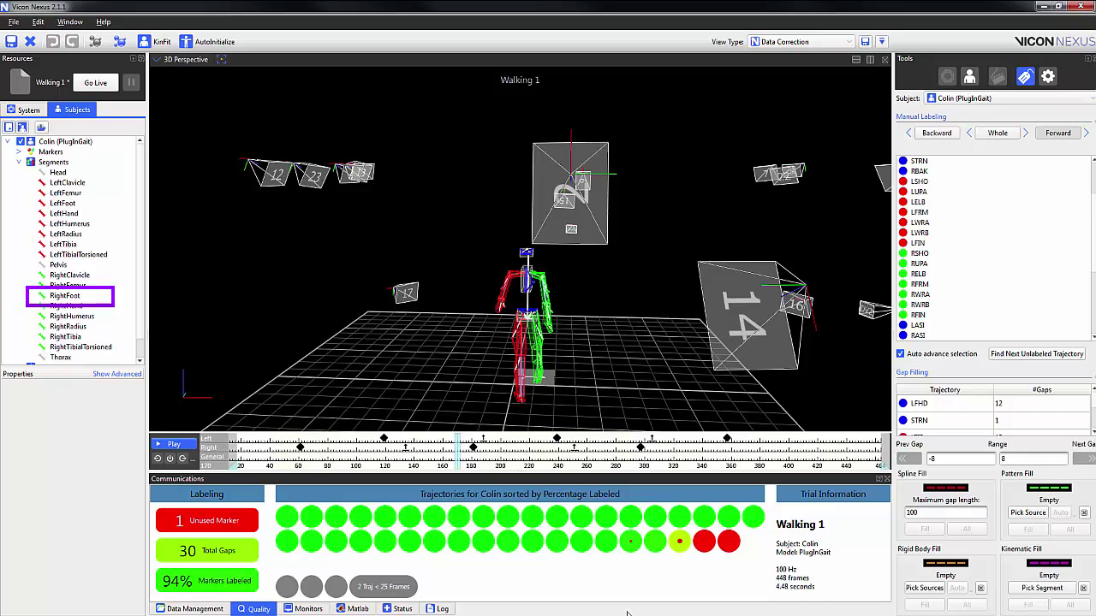
{"action": "mouse_move", "coordinate": [649, 555]}
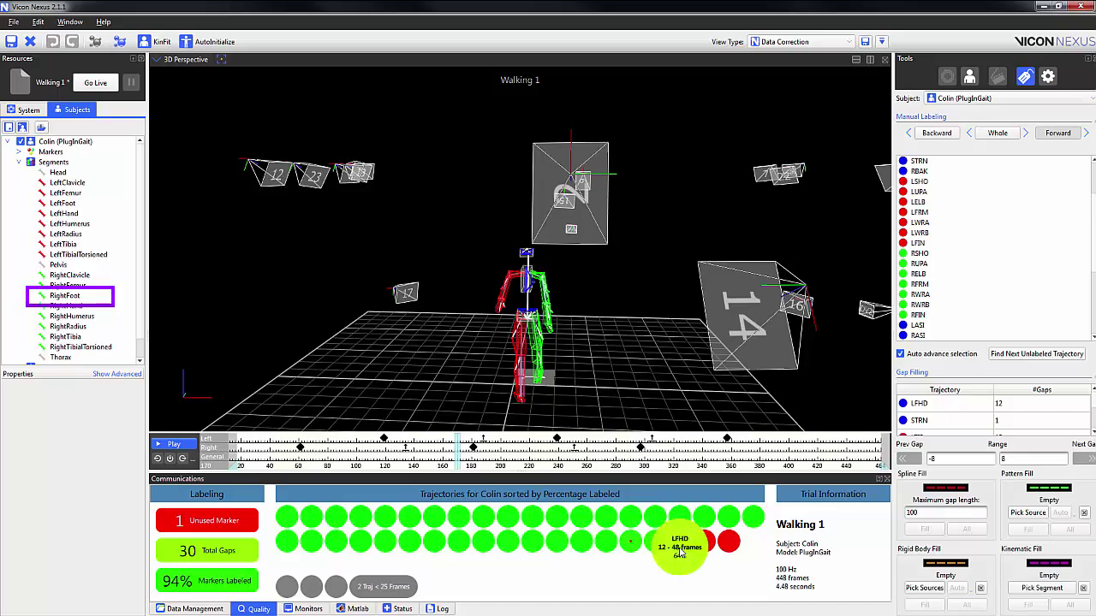
{"action": "left_click", "coordinate": [611, 555]}
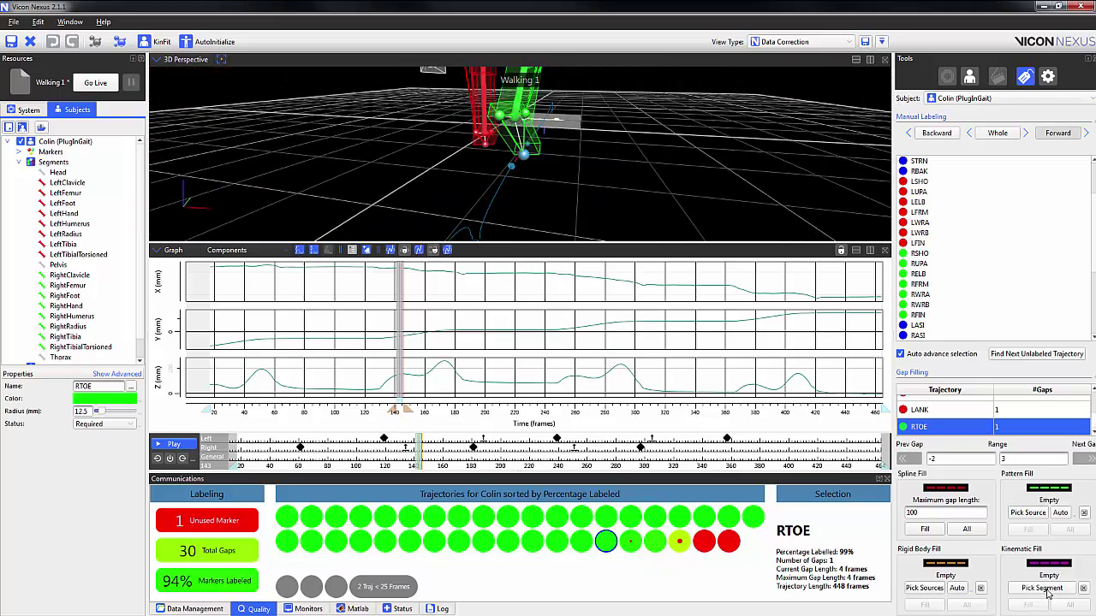
{"action": "left_click", "coordinate": [1046, 590]}
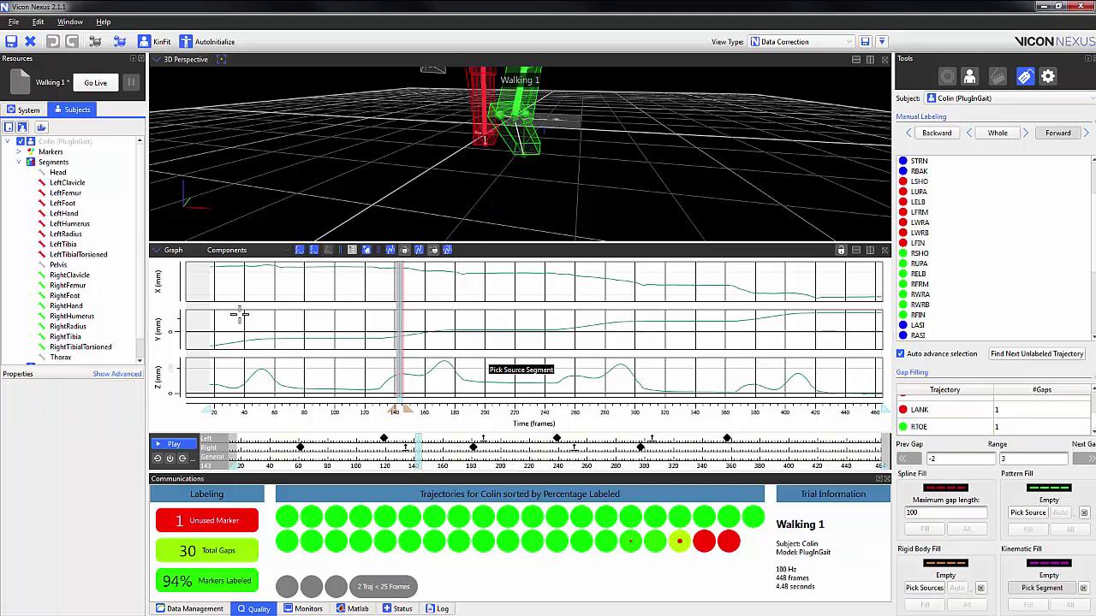
{"action": "left_click", "coordinate": [65, 296]}
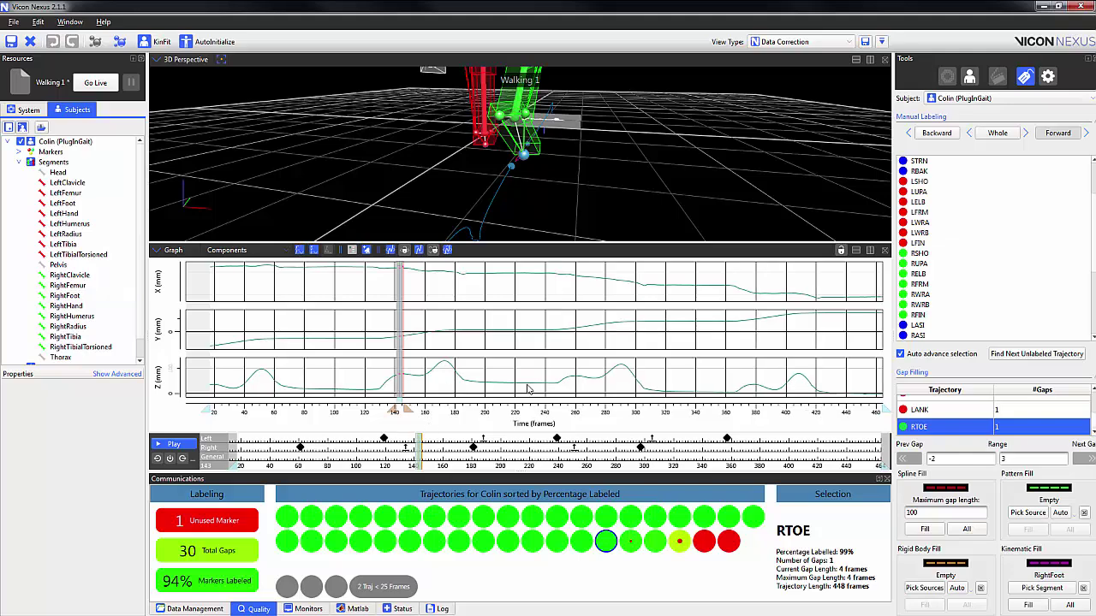
Step: Check the proposed fill across the RTOE gap in the graph and apply Kinematic Fill to it
{"action": "scroll", "coordinate": [640, 383], "scroll_direction": "up", "scroll_amount": 3}
{"action": "scroll", "coordinate": [461, 380], "scroll_direction": "up", "scroll_amount": 4}
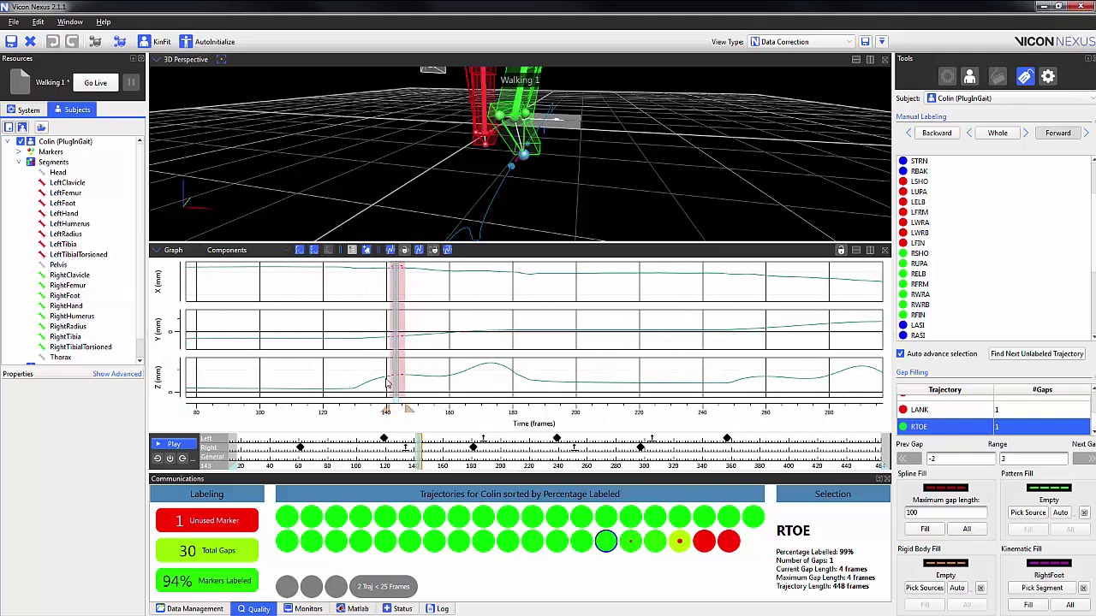
{"action": "scroll", "coordinate": [460, 381], "scroll_direction": "up", "scroll_amount": 3}
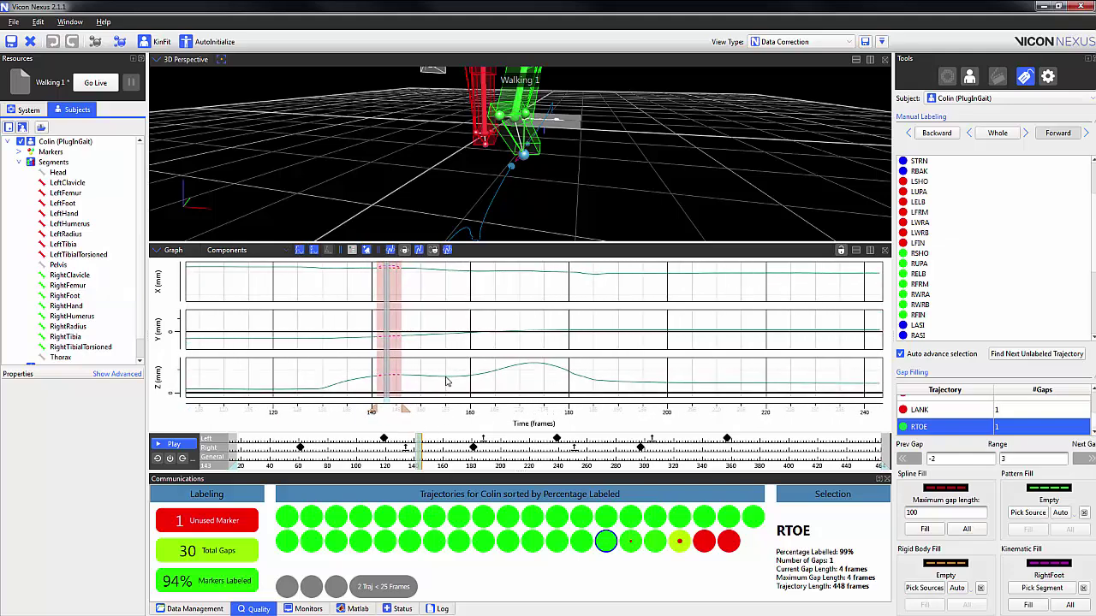
{"action": "scroll", "coordinate": [394, 377], "scroll_direction": "up", "scroll_amount": 3}
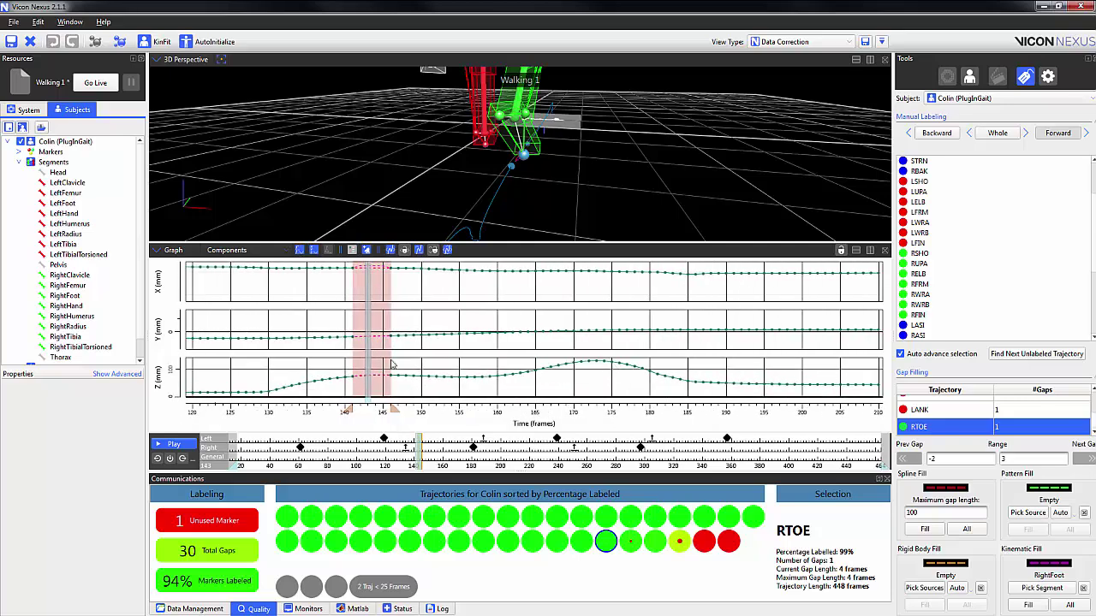
{"action": "left_click", "coordinate": [1027, 605]}
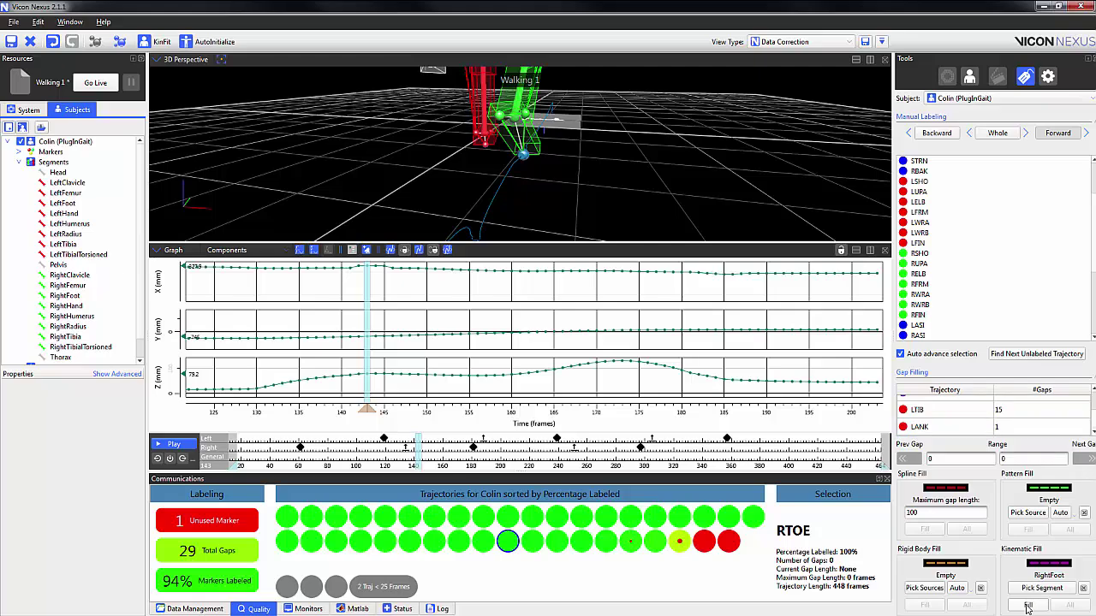
{"action": "left_click_drag", "start_coordinate": [720, 152], "coordinate": [589, 189]}
{"action": "left_click", "coordinate": [592, 177]}
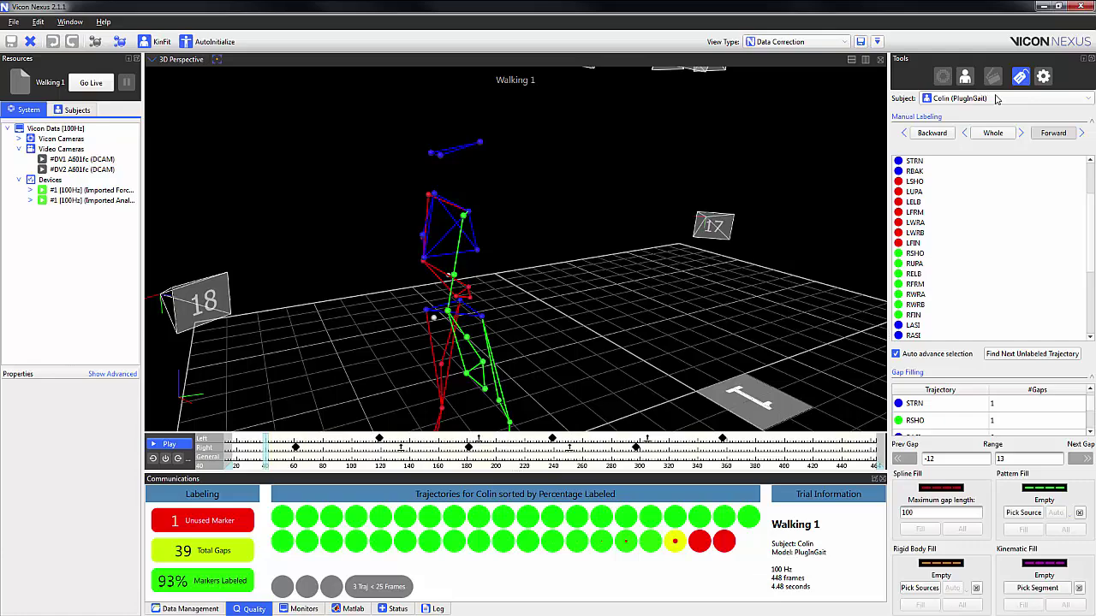
Step: Add the Fill Gaps - Woltring operation to the current pipeline and show its properties
{"action": "left_click", "coordinate": [1043, 77]}
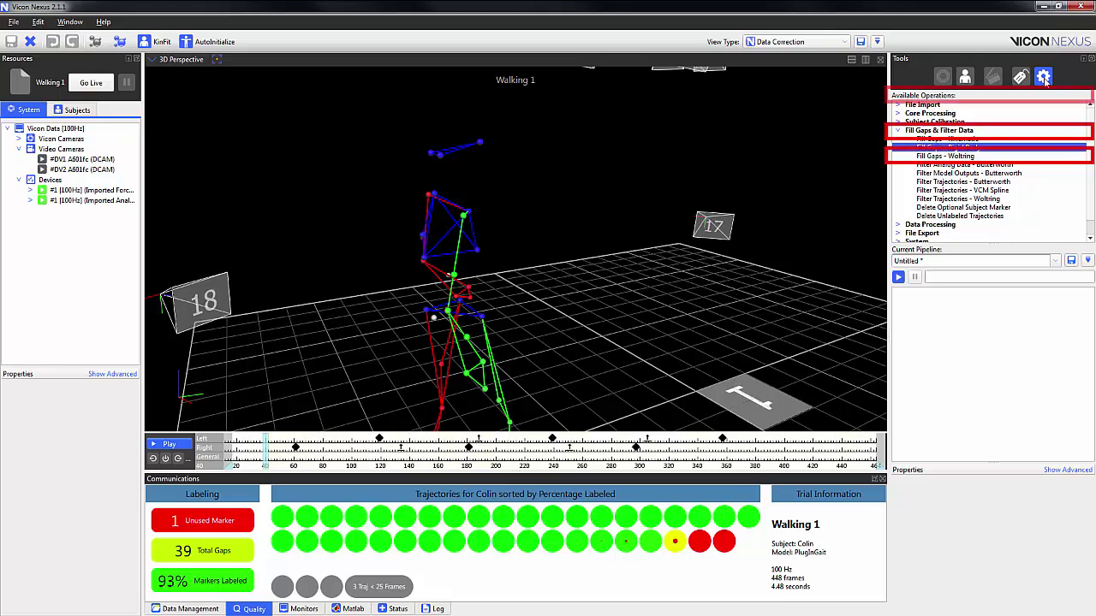
{"action": "double_click", "coordinate": [966, 156]}
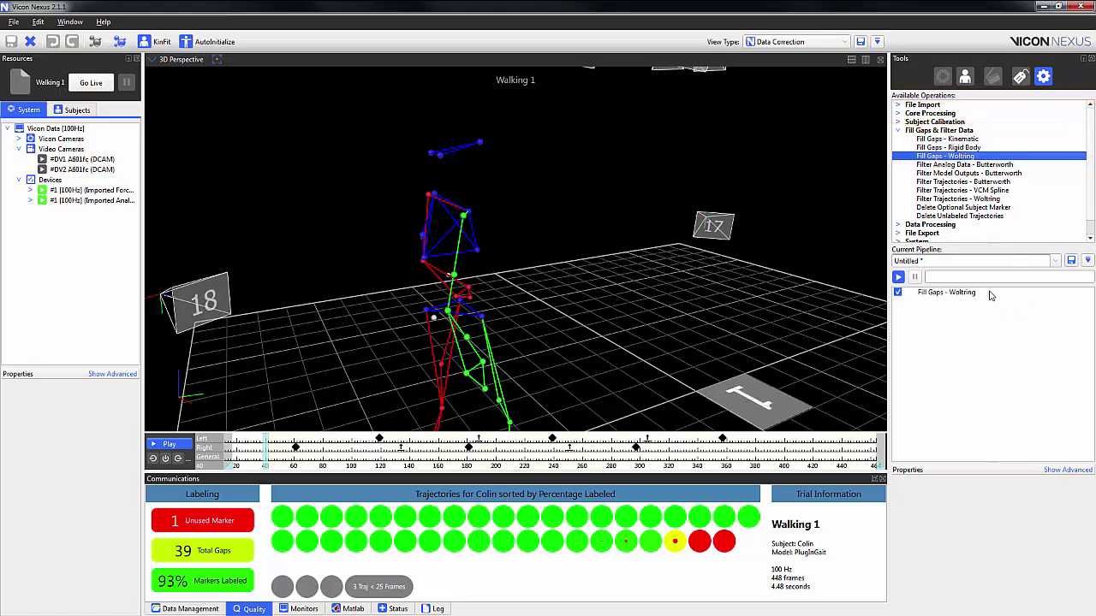
{"action": "left_click", "coordinate": [990, 292]}
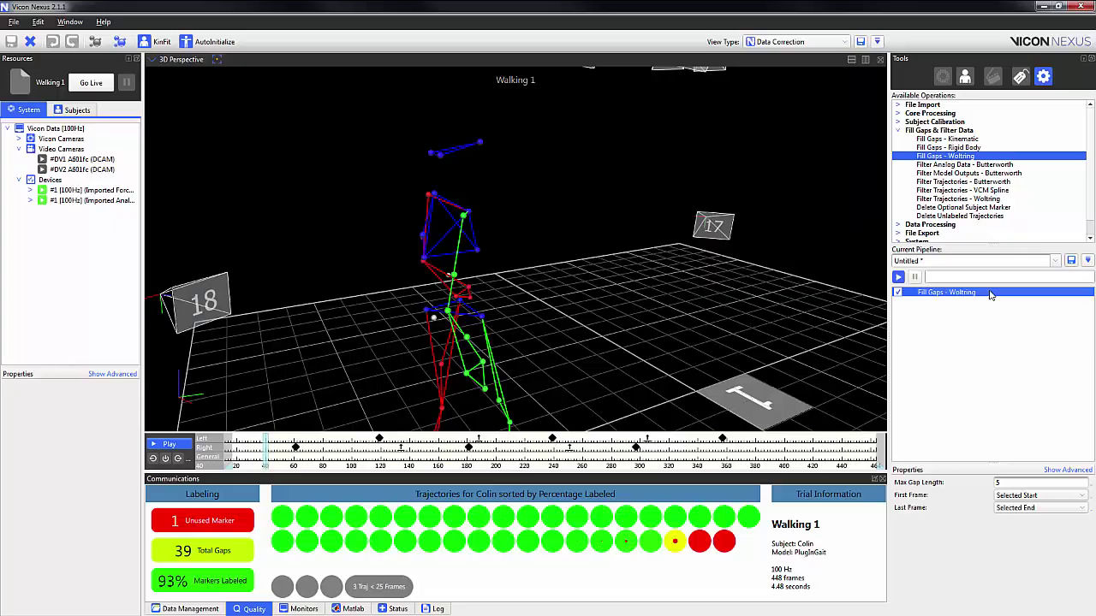
Step: Add a Fill Gaps - Rigid Body operation to the pipeline and rename it Torso
{"action": "double_click", "coordinate": [988, 150]}
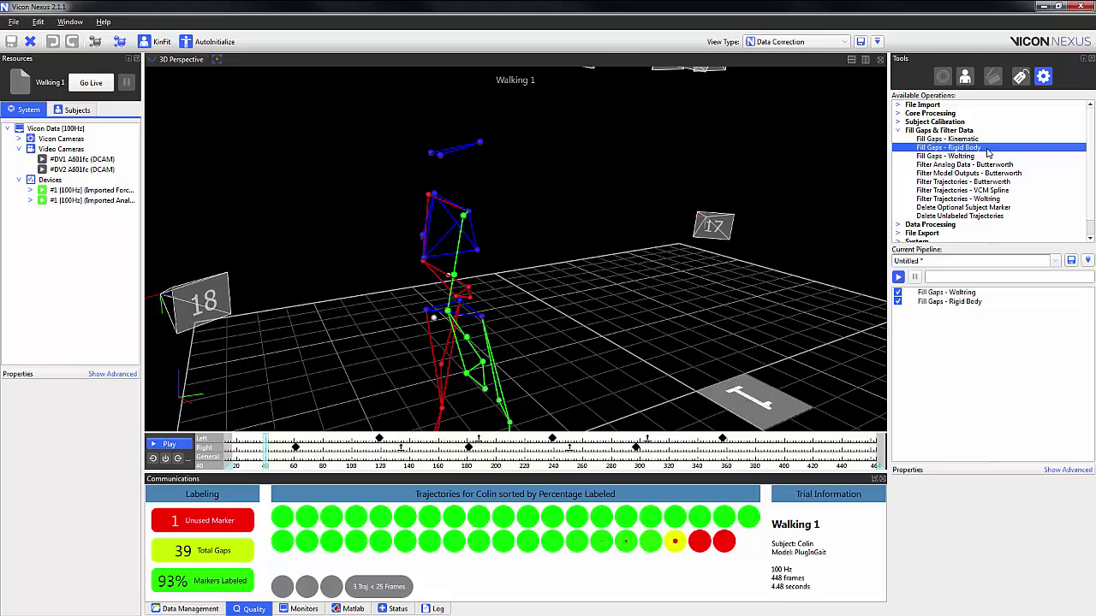
{"action": "left_click", "coordinate": [964, 305]}
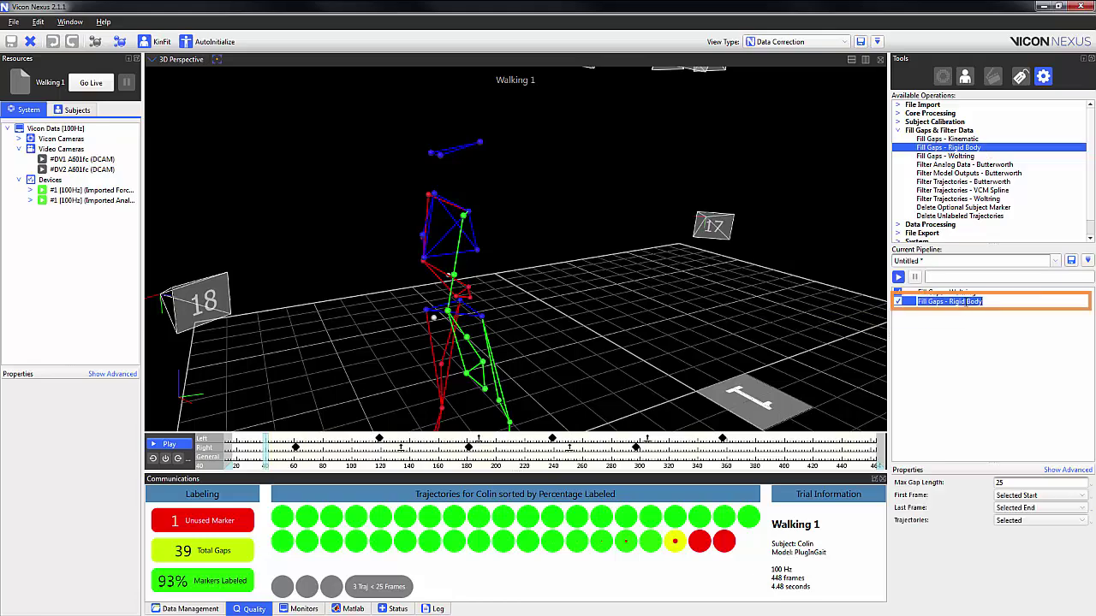
{"action": "type", "text": "Temp"}
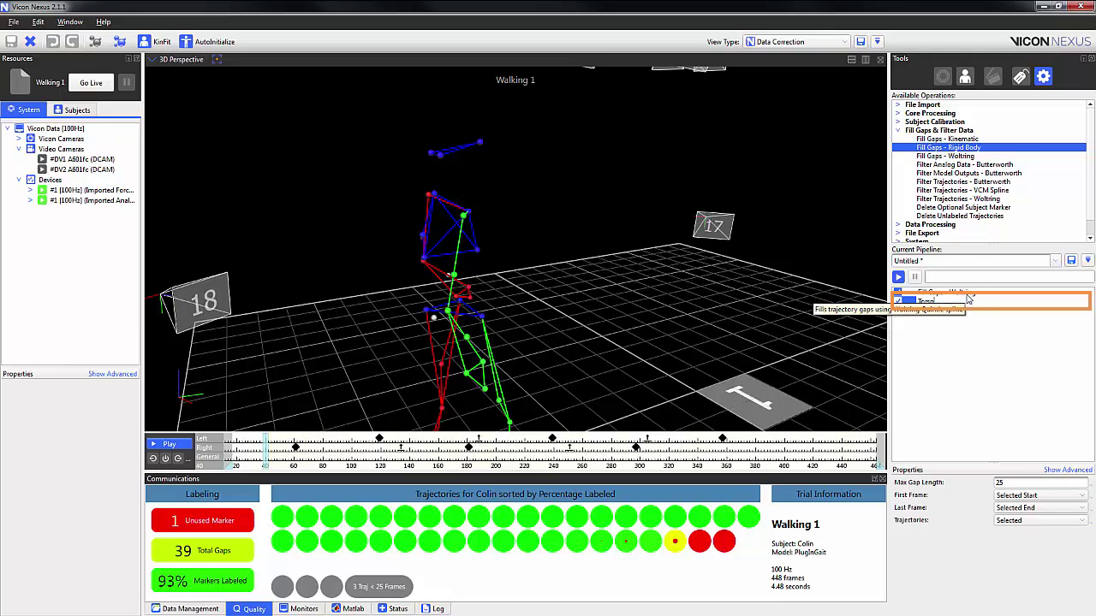
{"action": "key", "text": "Return"}
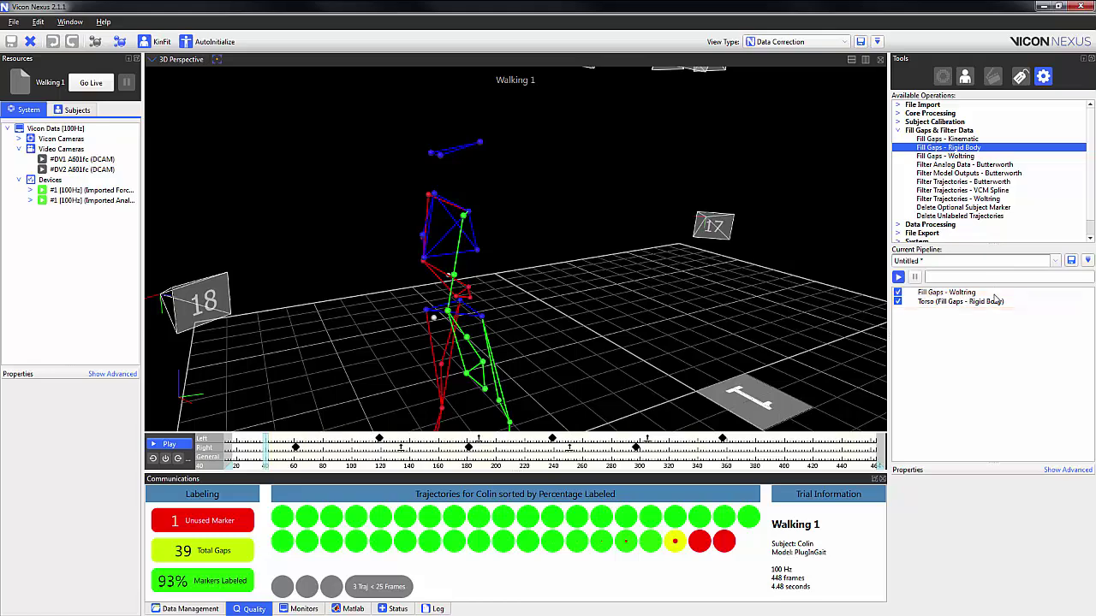
Step: With the Torso rigid body operation active, select the STRN, RBAK, CLAV and T10 markers together
{"action": "left_click", "coordinate": [998, 305]}
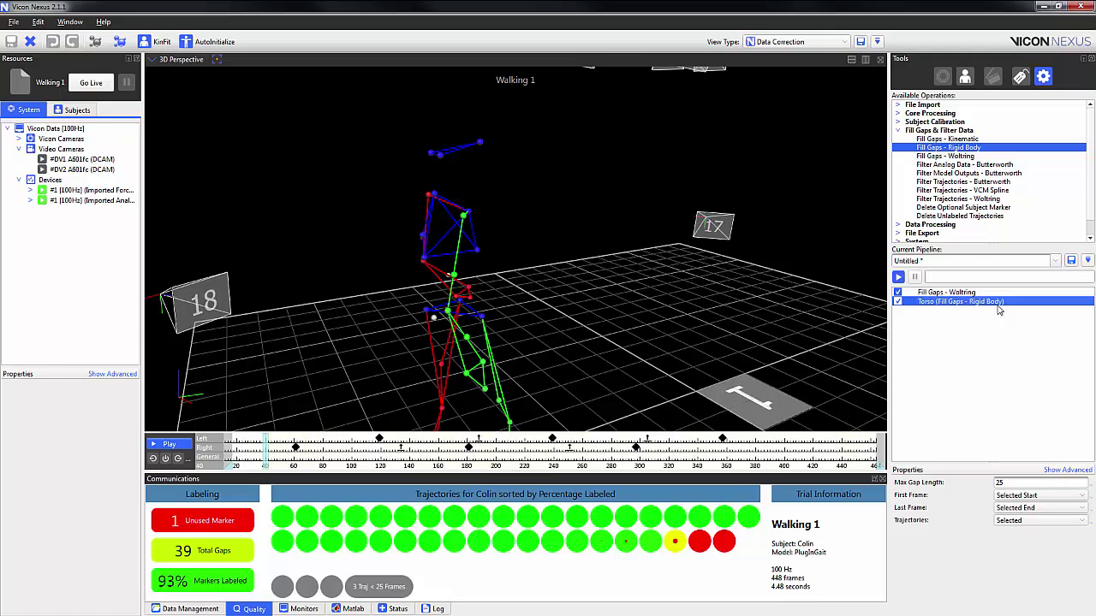
{"action": "left_click", "coordinate": [80, 111]}
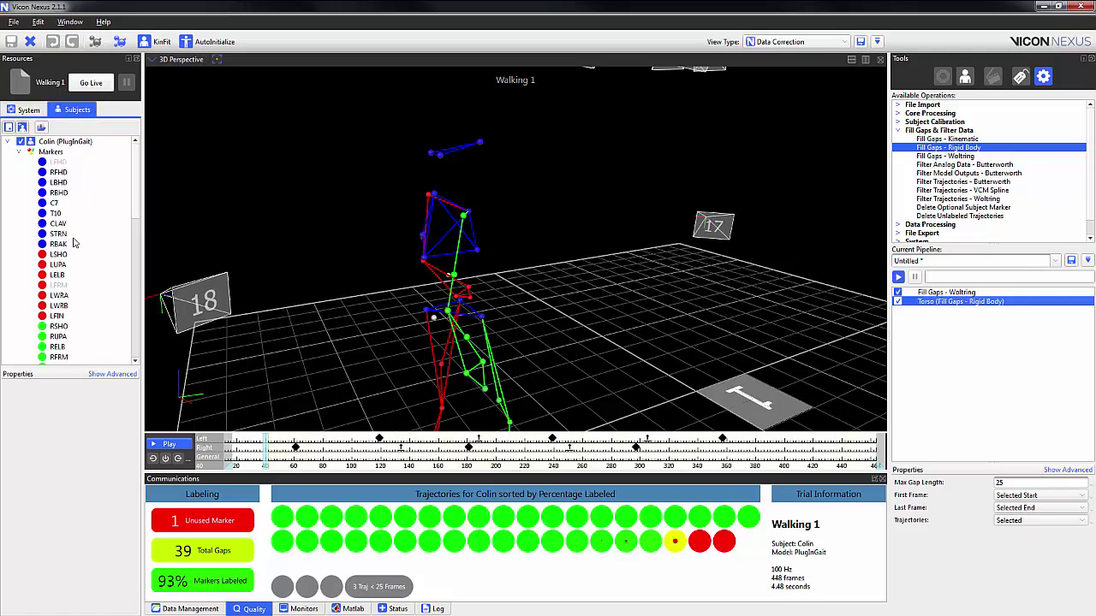
{"action": "mouse_move", "coordinate": [667, 555]}
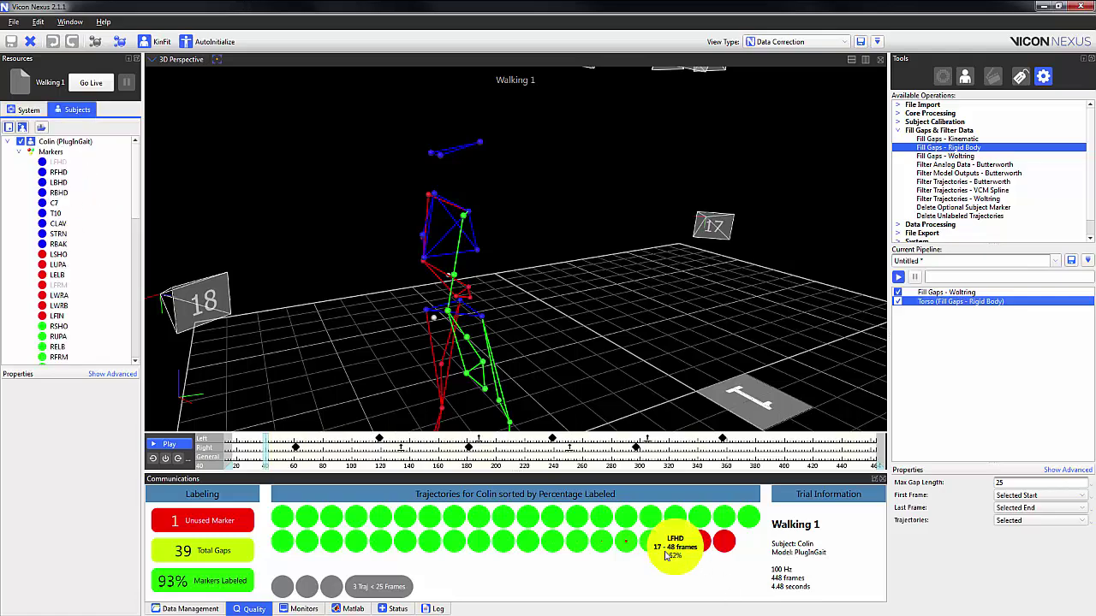
{"action": "left_click", "coordinate": [634, 552]}
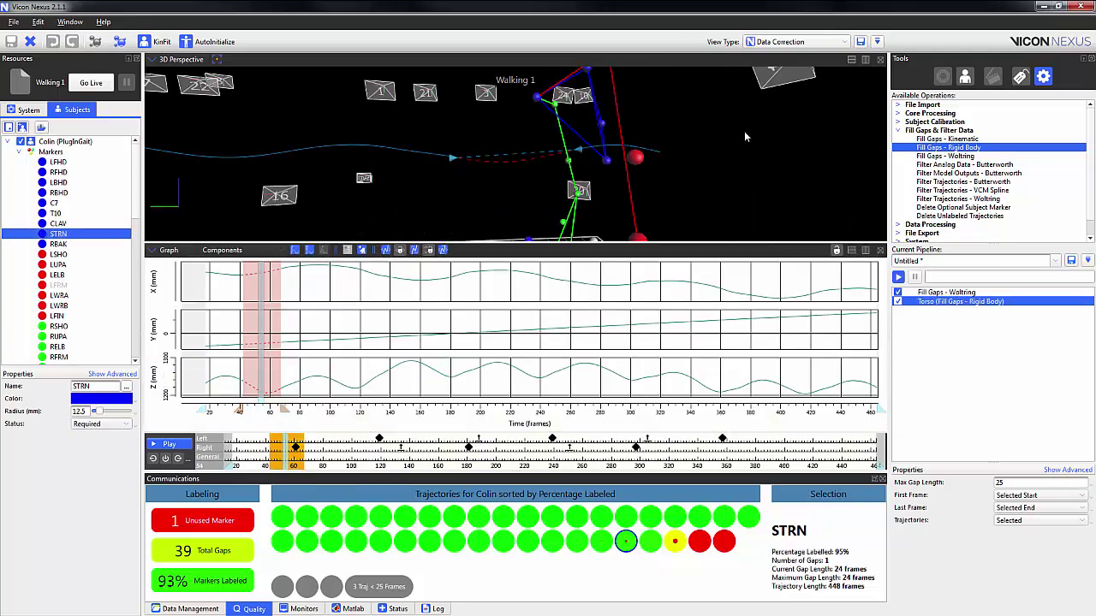
{"action": "left_click_drag", "start_coordinate": [744, 131], "coordinate": [203, 230]}
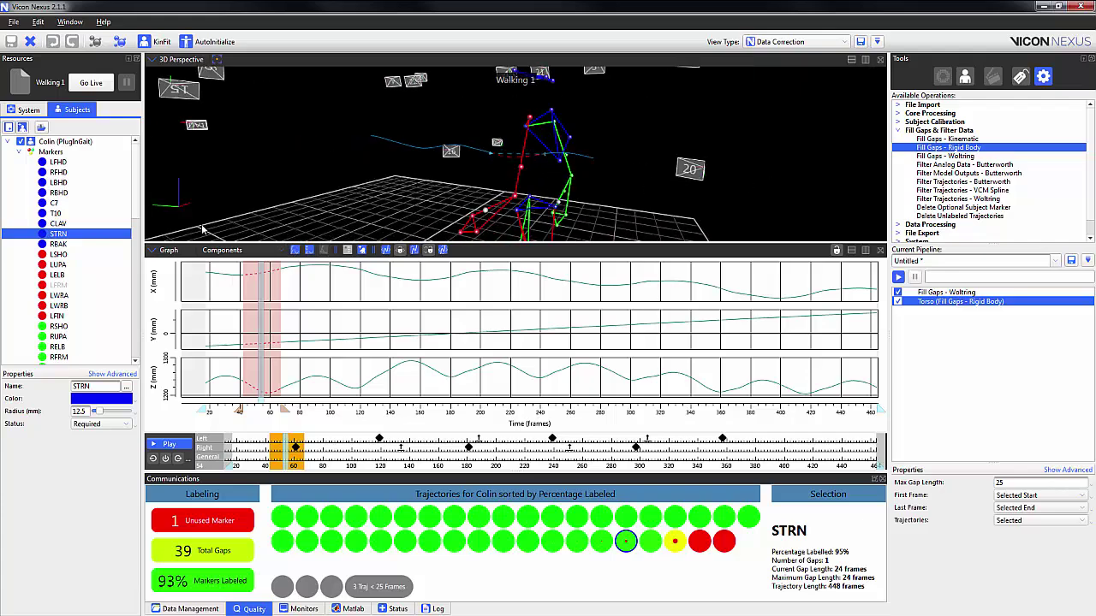
{"action": "left_click", "coordinate": [72, 245], "text": "ctrl"}
{"action": "left_click", "coordinate": [74, 222], "text": "ctrl"}
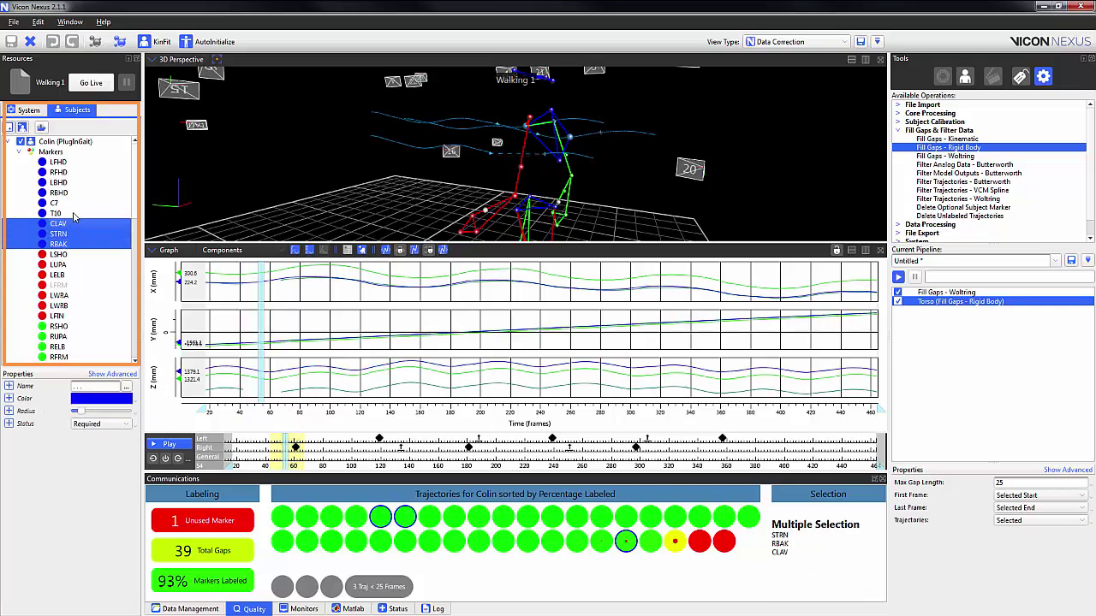
{"action": "left_click", "coordinate": [73, 213], "text": "ctrl"}
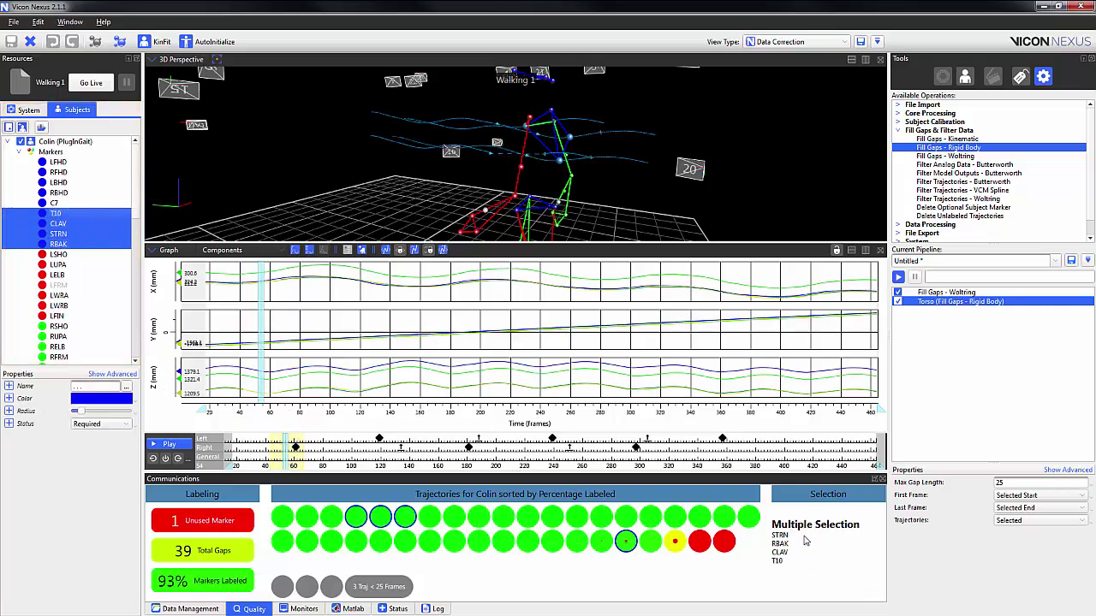
Step: Replace the Torso operation's Trajectories macro with the selected T10, CLAV, STRN and RBAK markers and run the pipeline
{"action": "left_click", "coordinate": [1085, 522]}
{"action": "left_click", "coordinate": [1046, 550]}
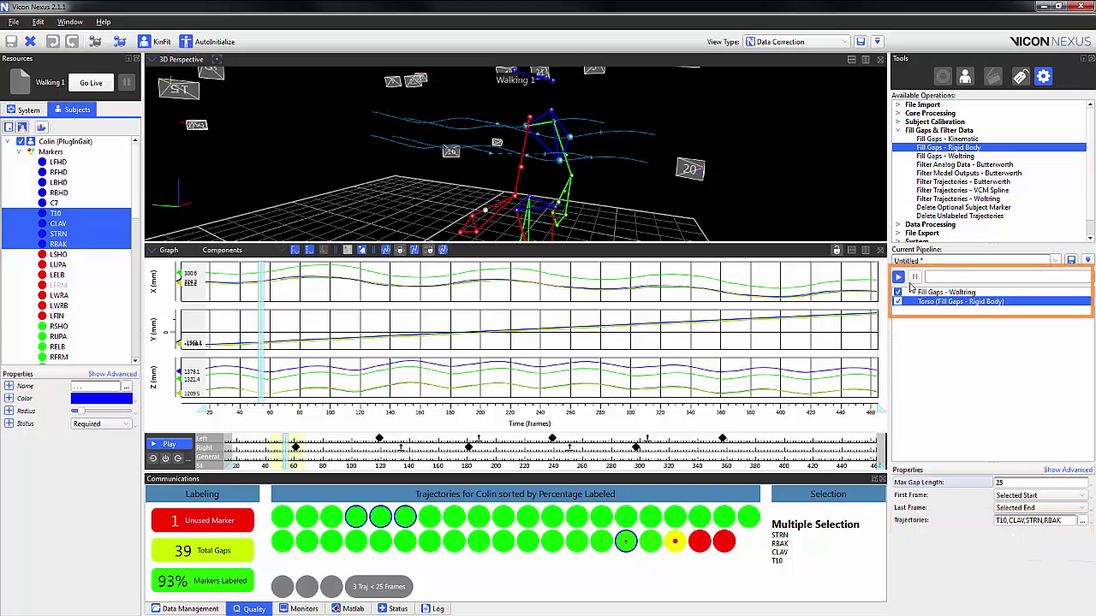
{"action": "left_click", "coordinate": [899, 276]}
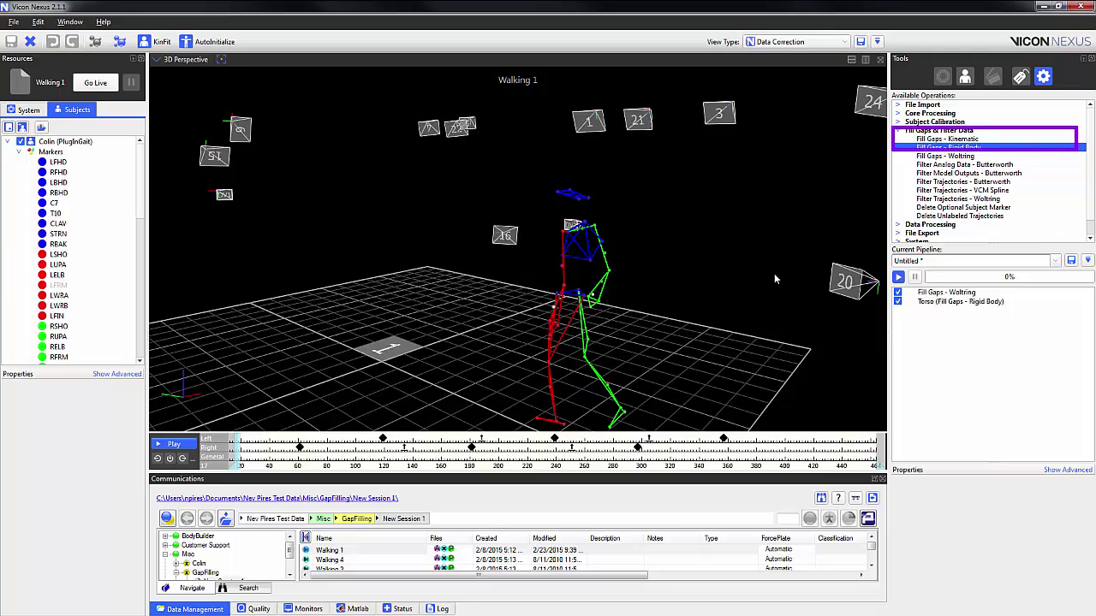
Step: Run KinFit on Walking 1 and add the Fill Gaps - Kinematic operation to the pipeline
{"action": "left_click", "coordinate": [159, 48]}
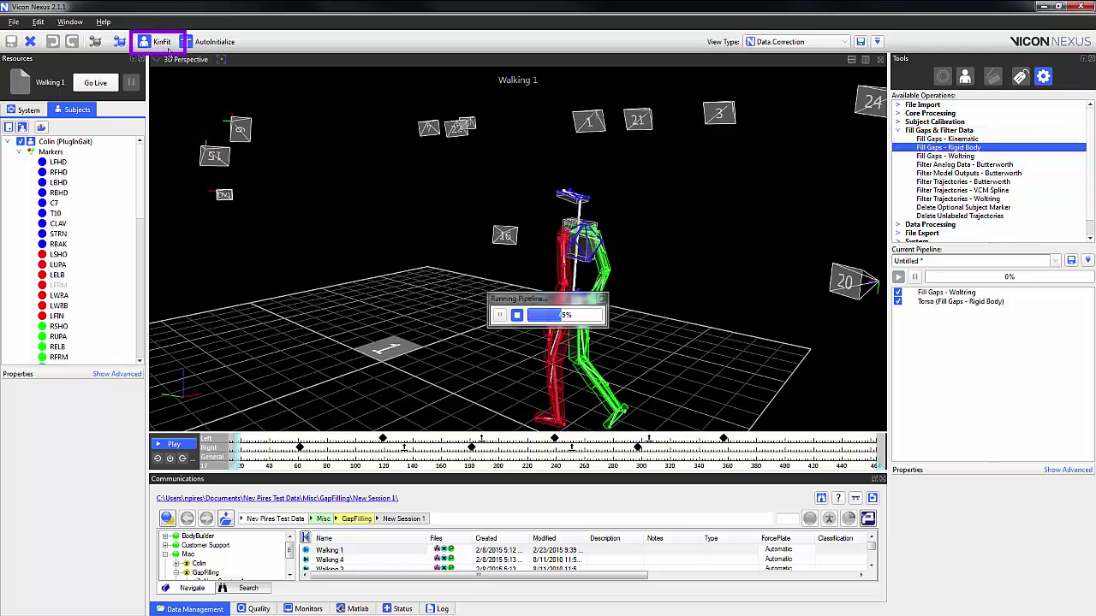
{"action": "left_click", "coordinate": [20, 152]}
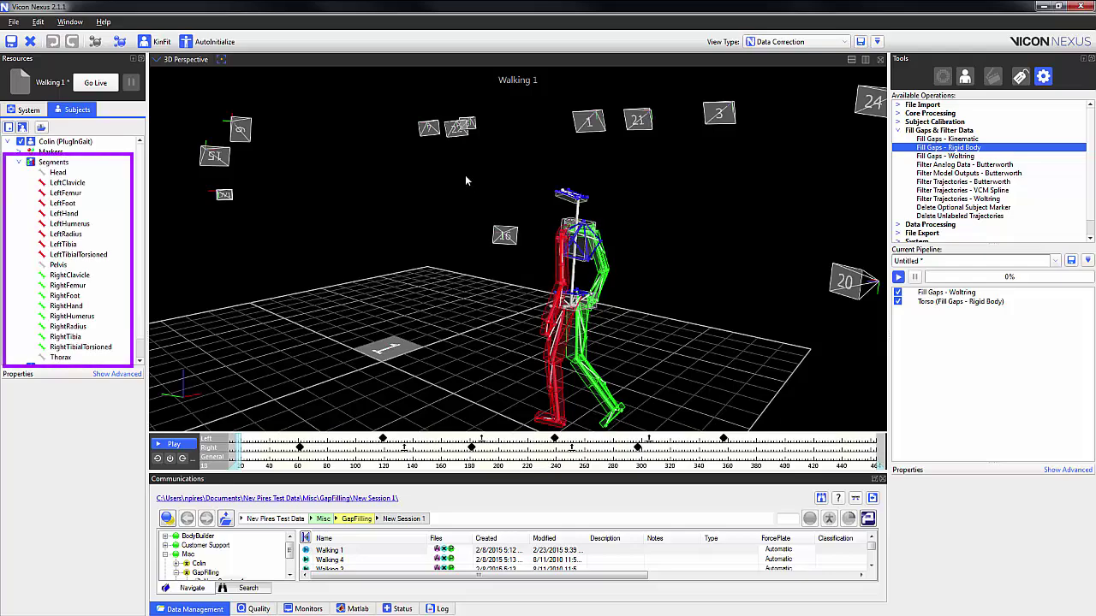
{"action": "double_click", "coordinate": [965, 140]}
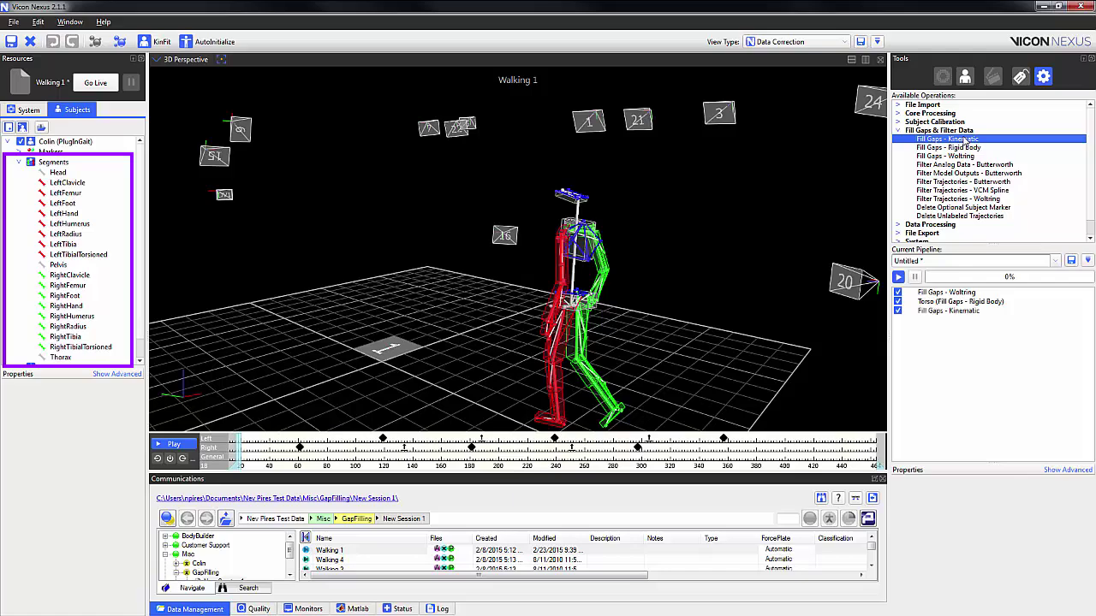
{"action": "left_click", "coordinate": [955, 310]}
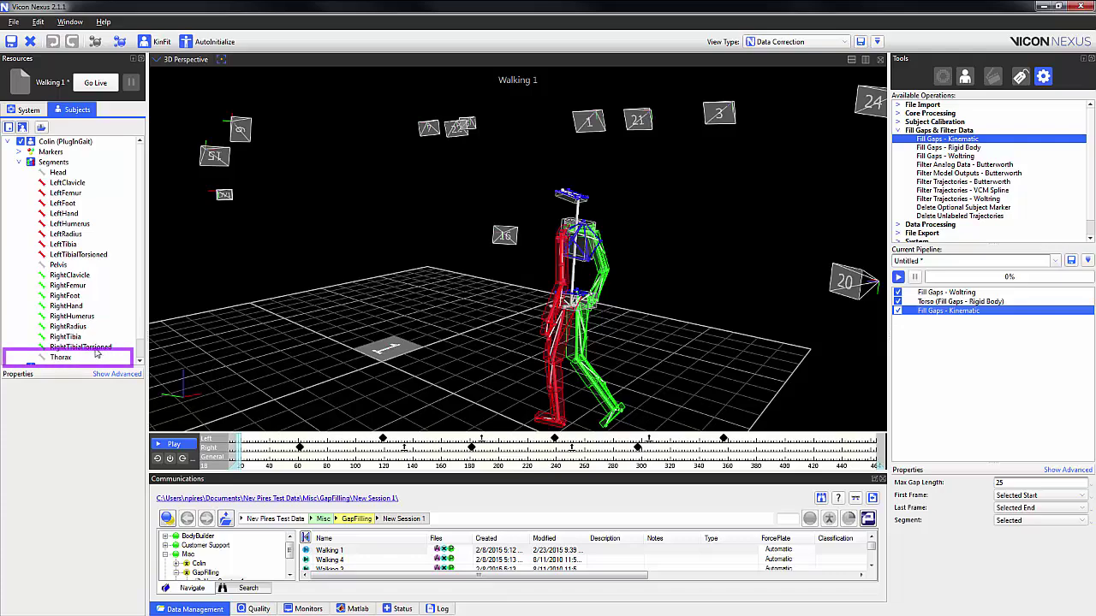
Step: Set the Fill Gaps - Kinematic operation's Segment to Thorax and run the full gap-filling pipeline
{"action": "left_click", "coordinate": [61, 358]}
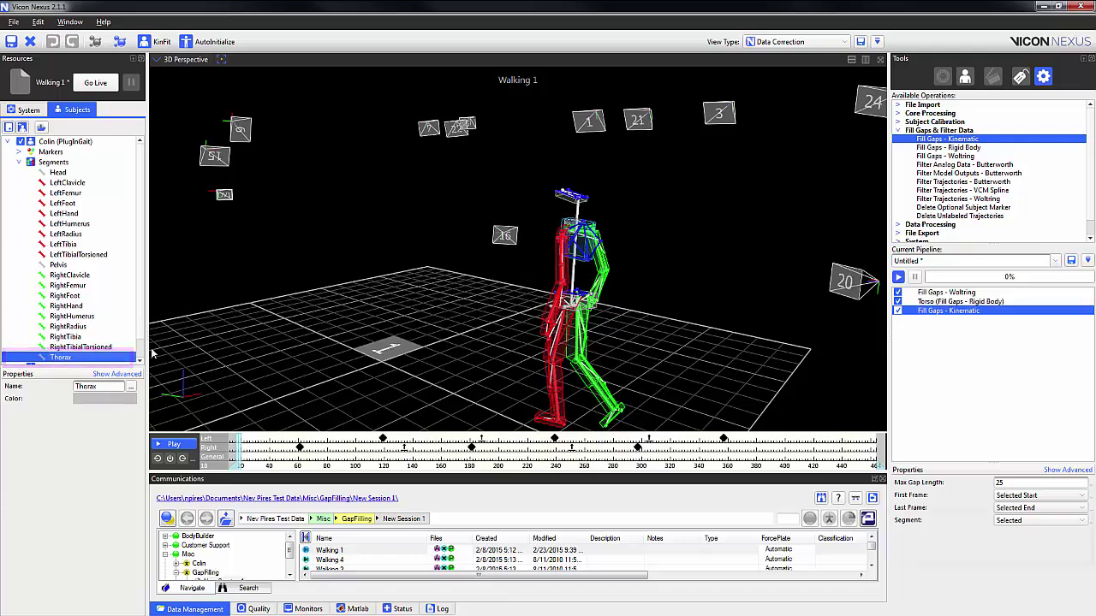
{"action": "left_click", "coordinate": [1085, 521]}
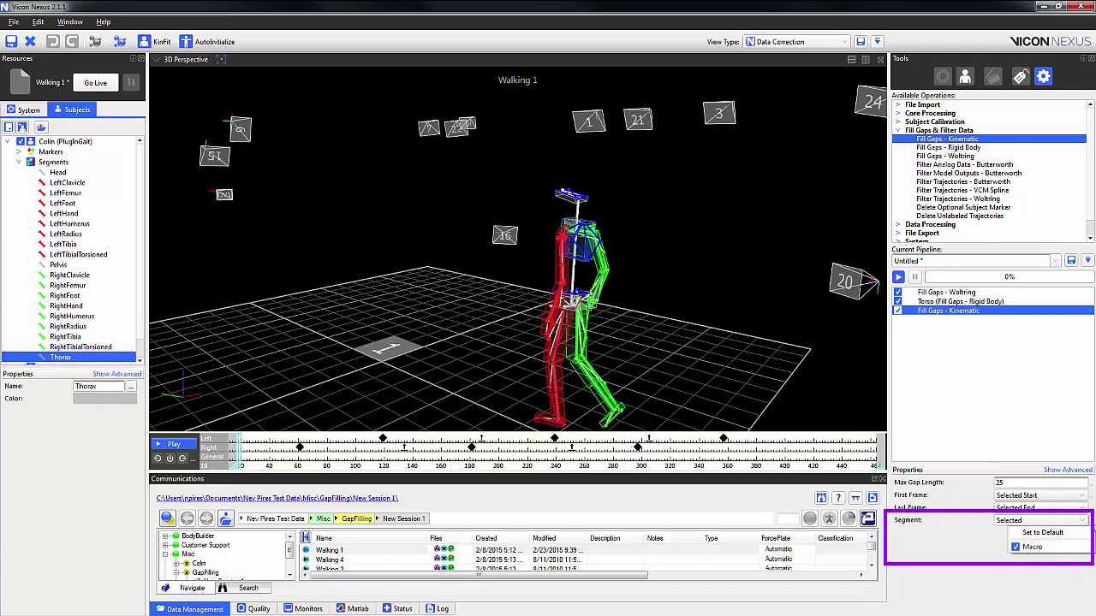
{"action": "left_click", "coordinate": [1055, 548]}
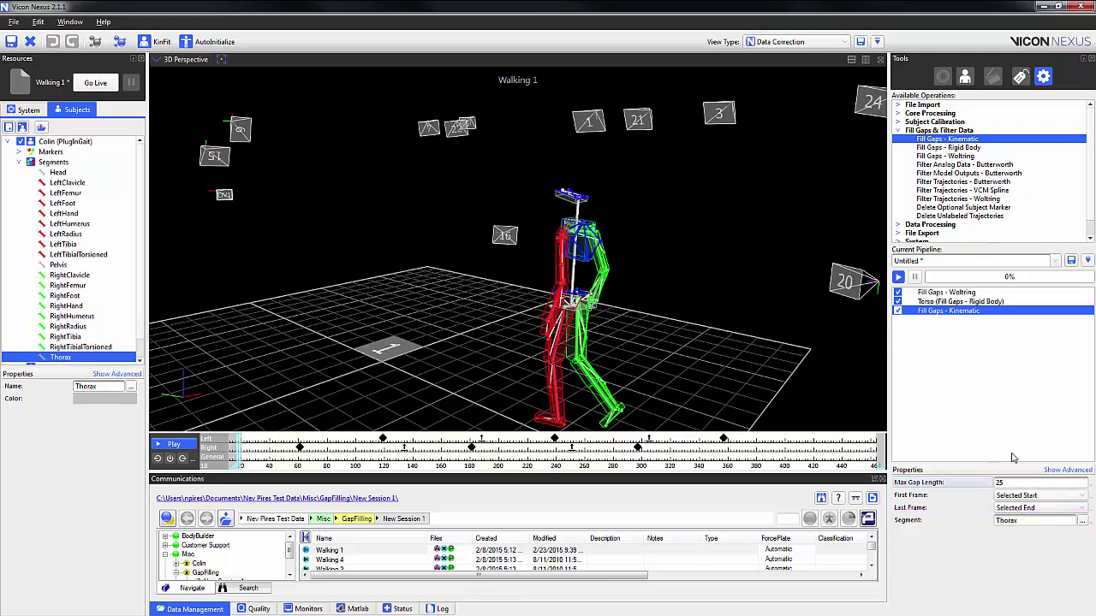
{"action": "left_click", "coordinate": [898, 278]}
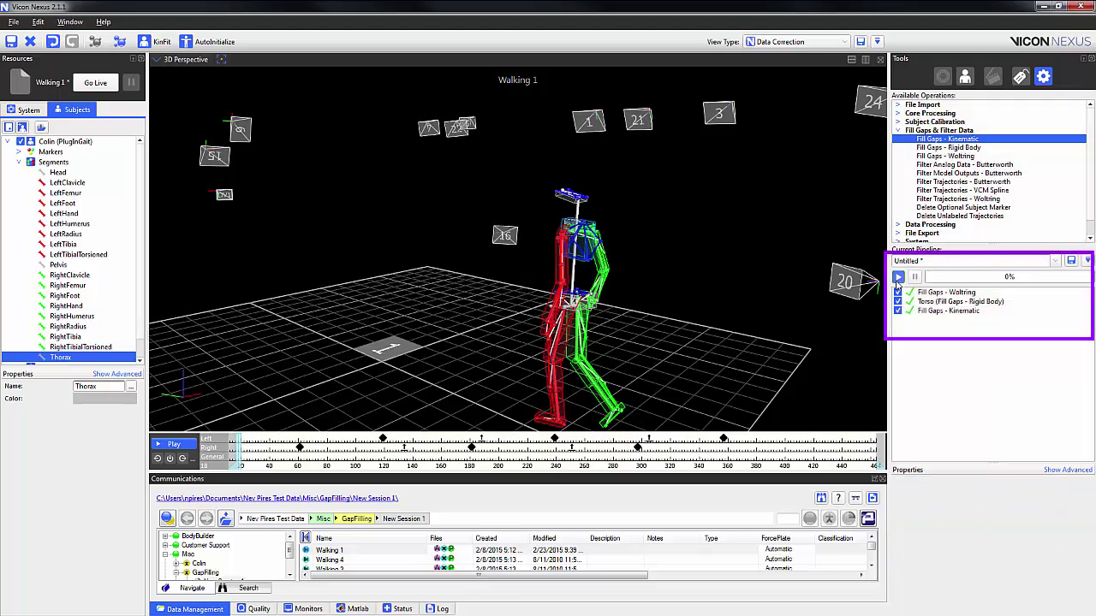